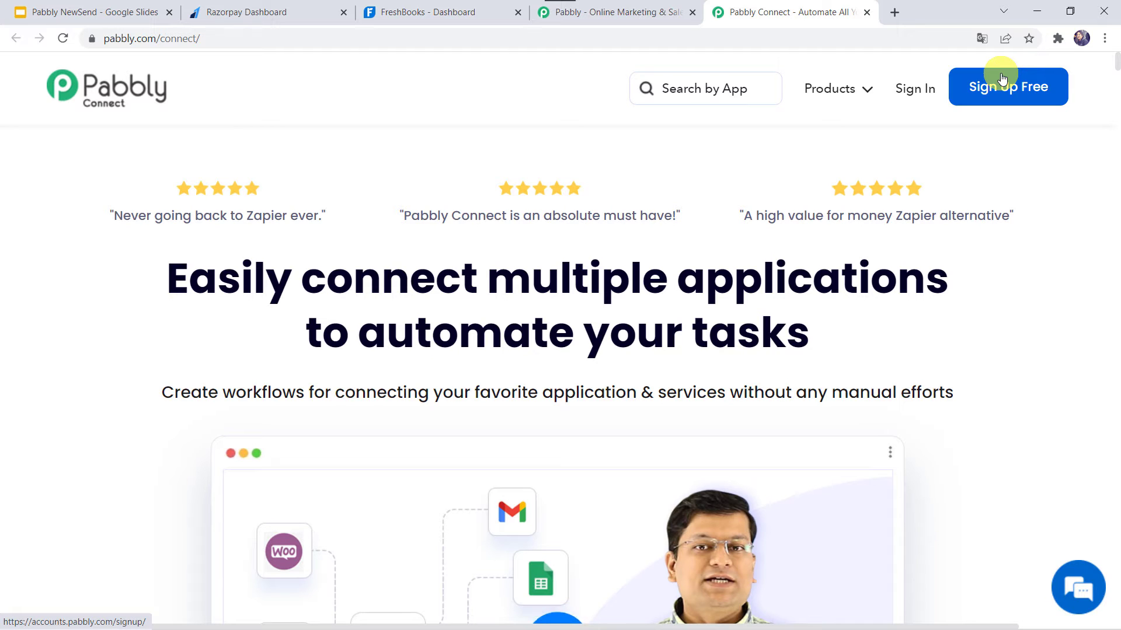
Sign in to the Pabbly account and open the Pabbly Connect dashboard.
left_click(911, 91)
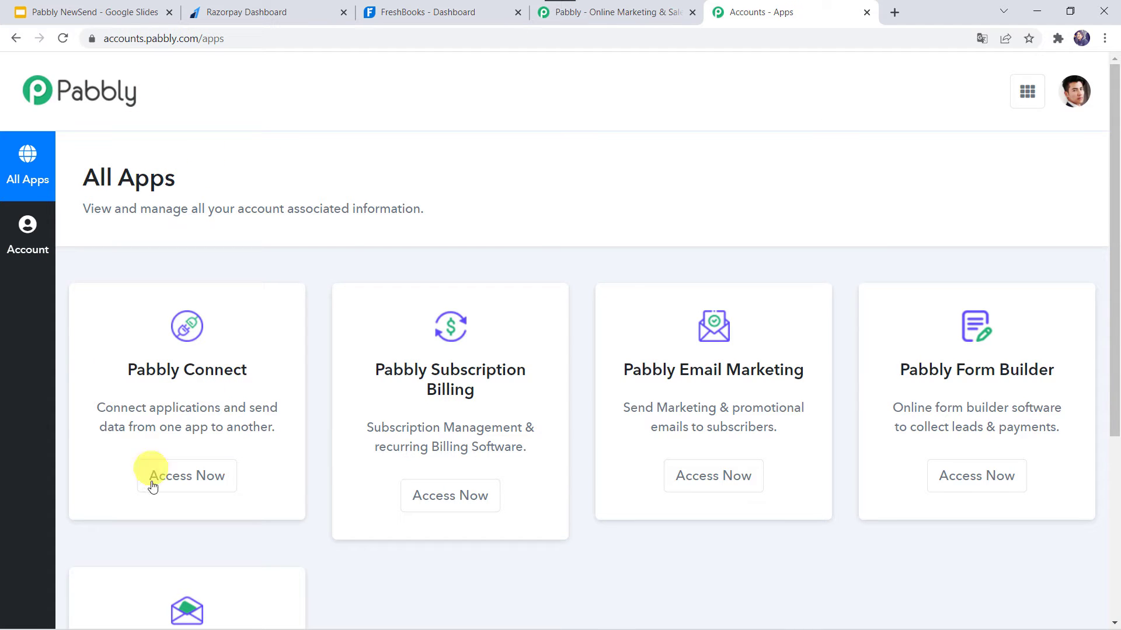
left_click(184, 487)
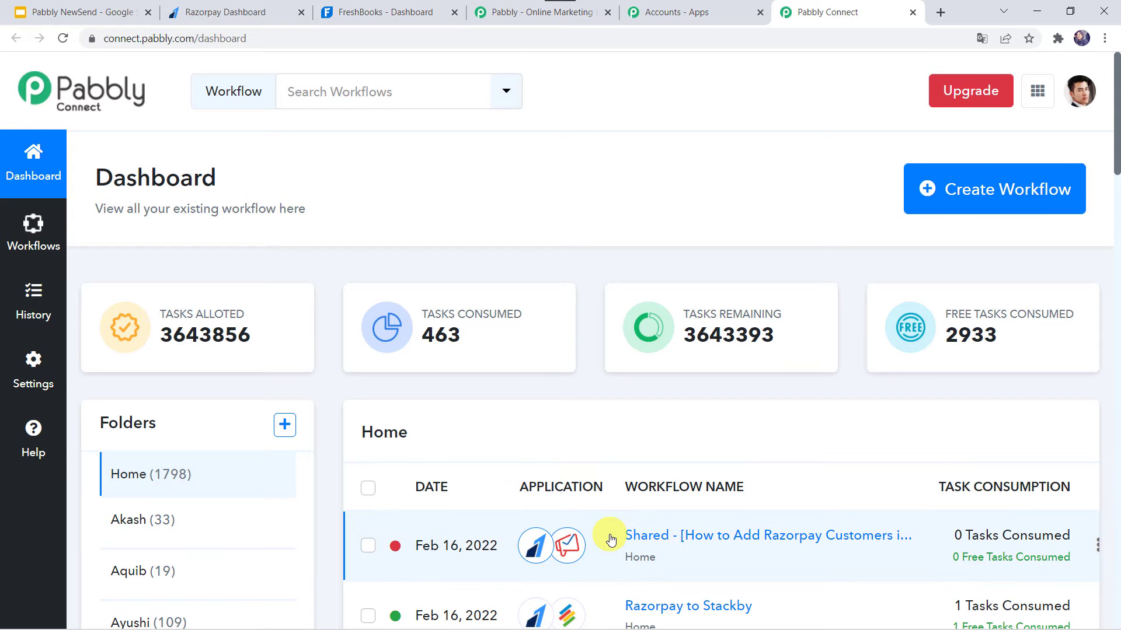
scroll(611, 534, "down", 5)
scroll(608, 533, "up", 5)
Create a workflow named "Add Razorpay Customers in Freshbooks Automatically".
left_click(976, 195)
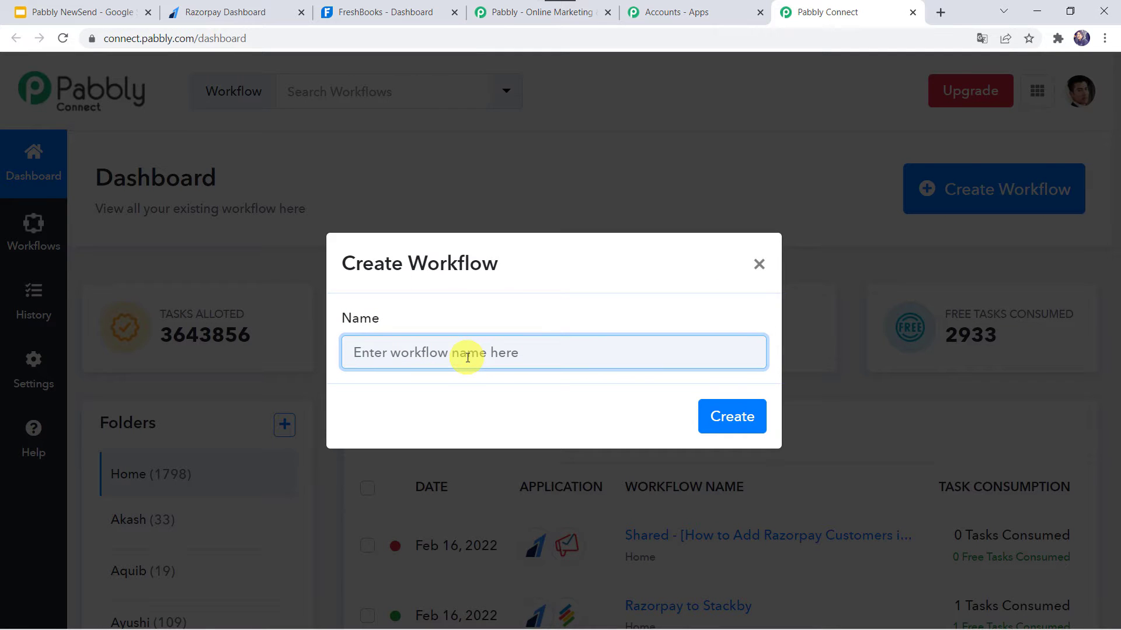
type("Add Razorpay Customers in Freshbooks Automatically")
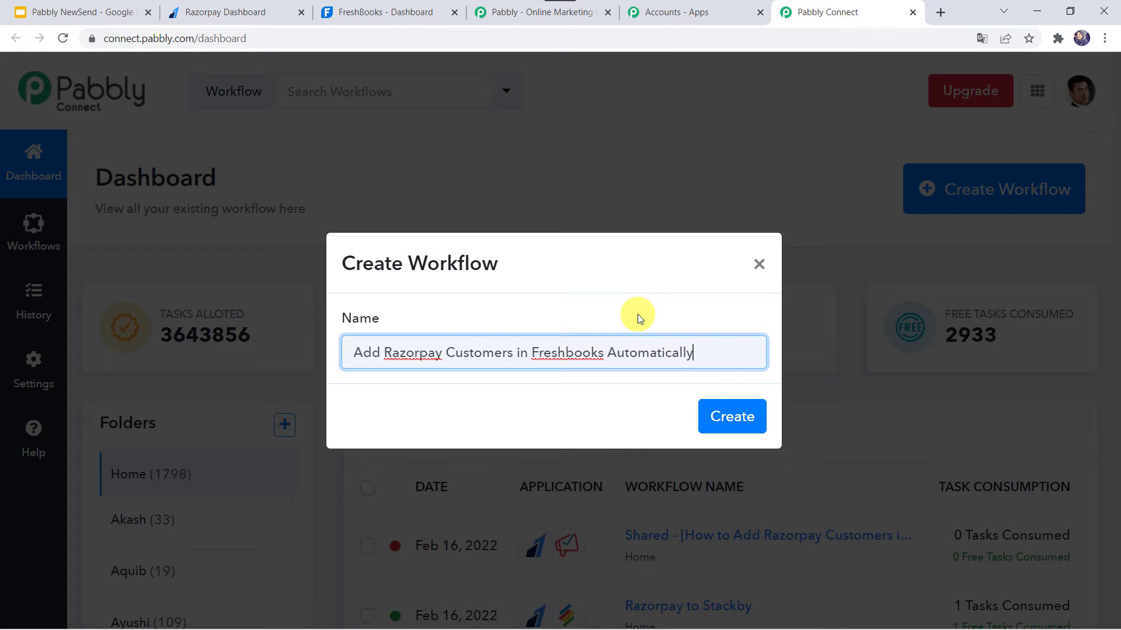
left_click(737, 420)
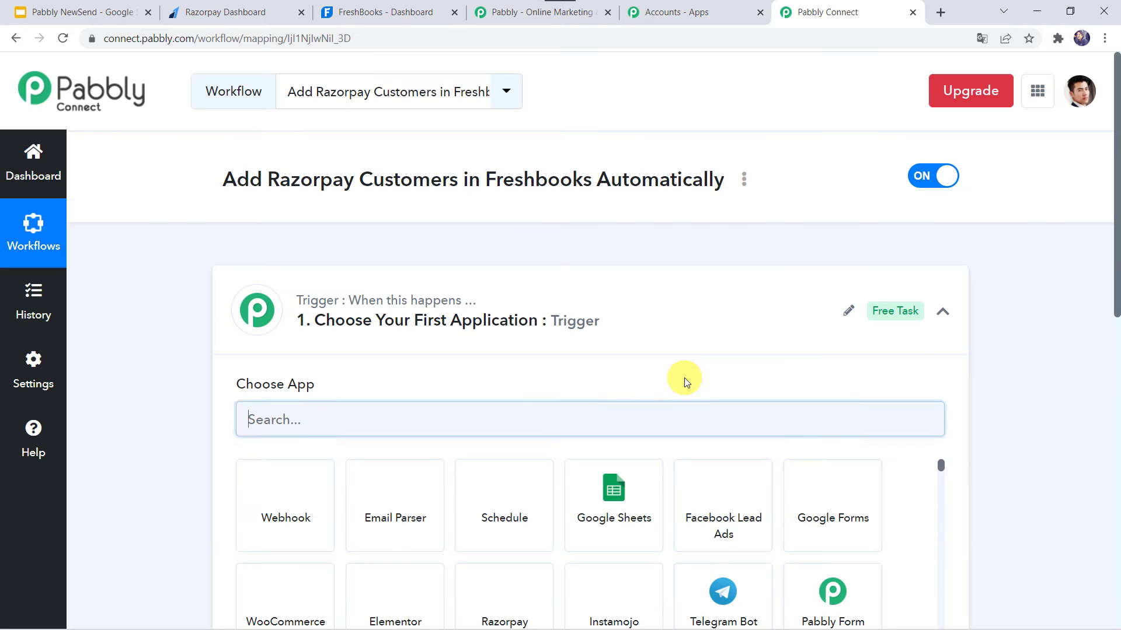
Set the workflow's trigger application to Razorpay and its trigger event to Payment Captured.
left_click(610, 320)
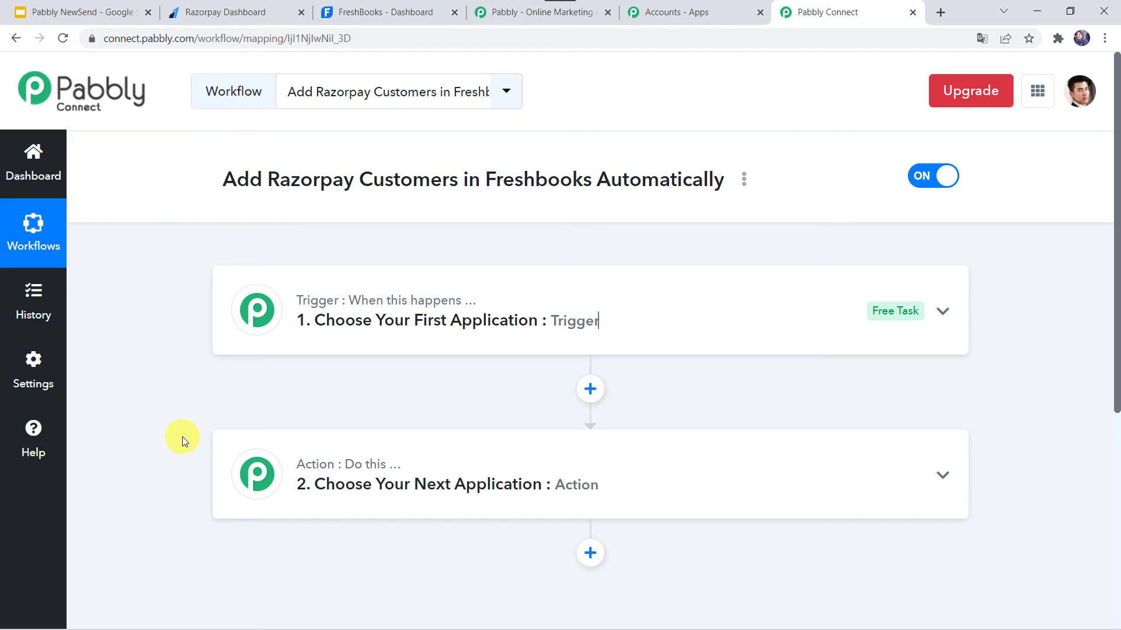
left_click(628, 324)
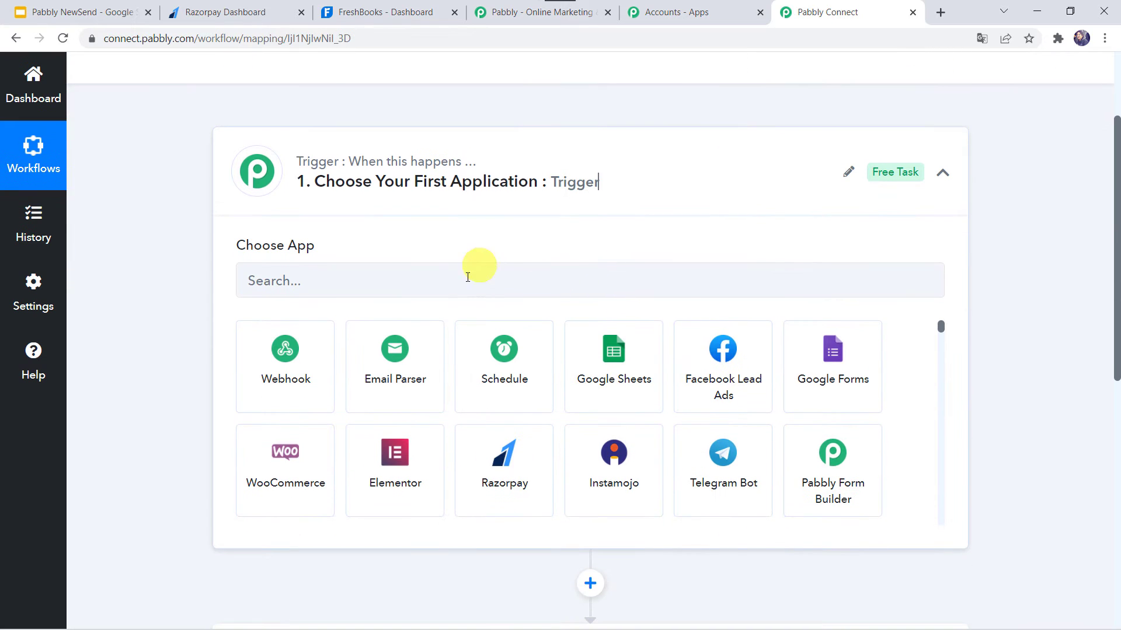
left_click(467, 279)
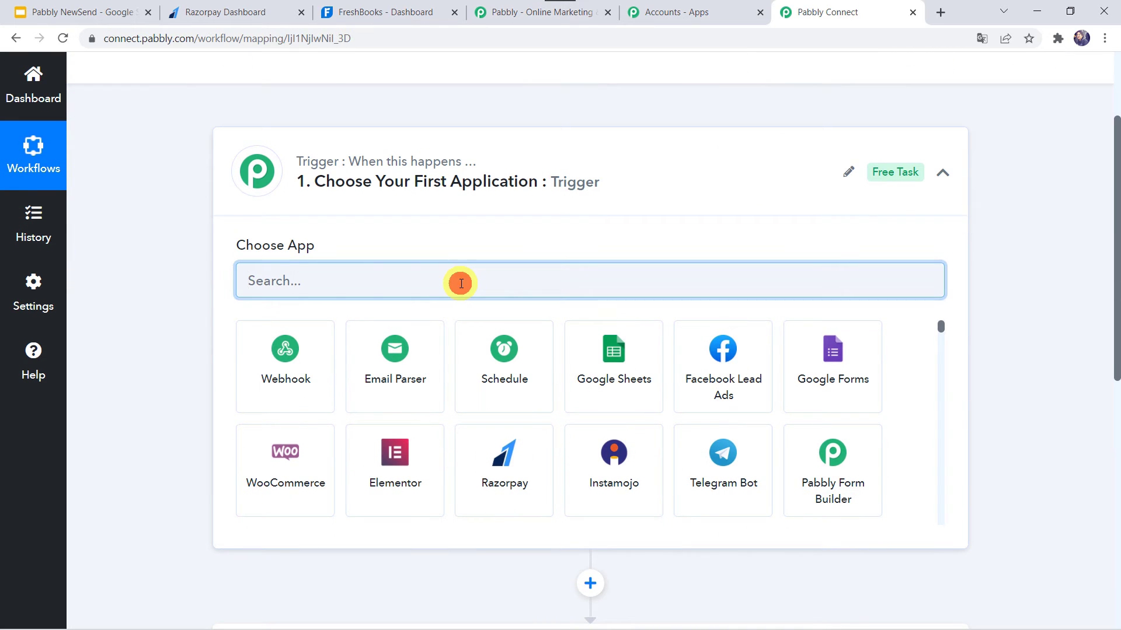
type("Razorp")
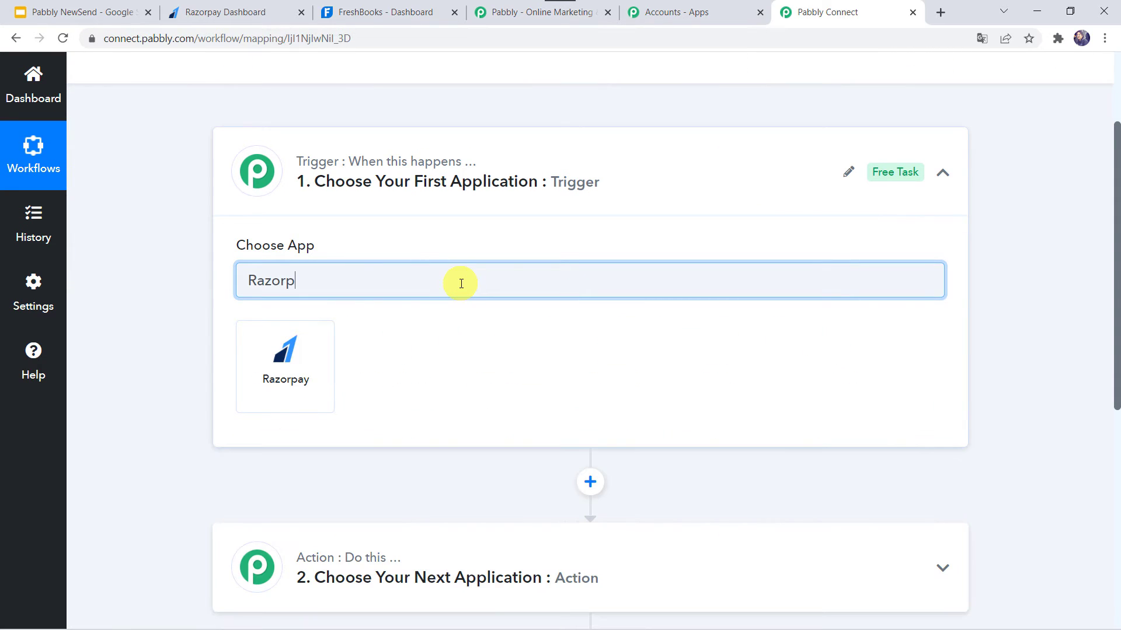
left_click(279, 380)
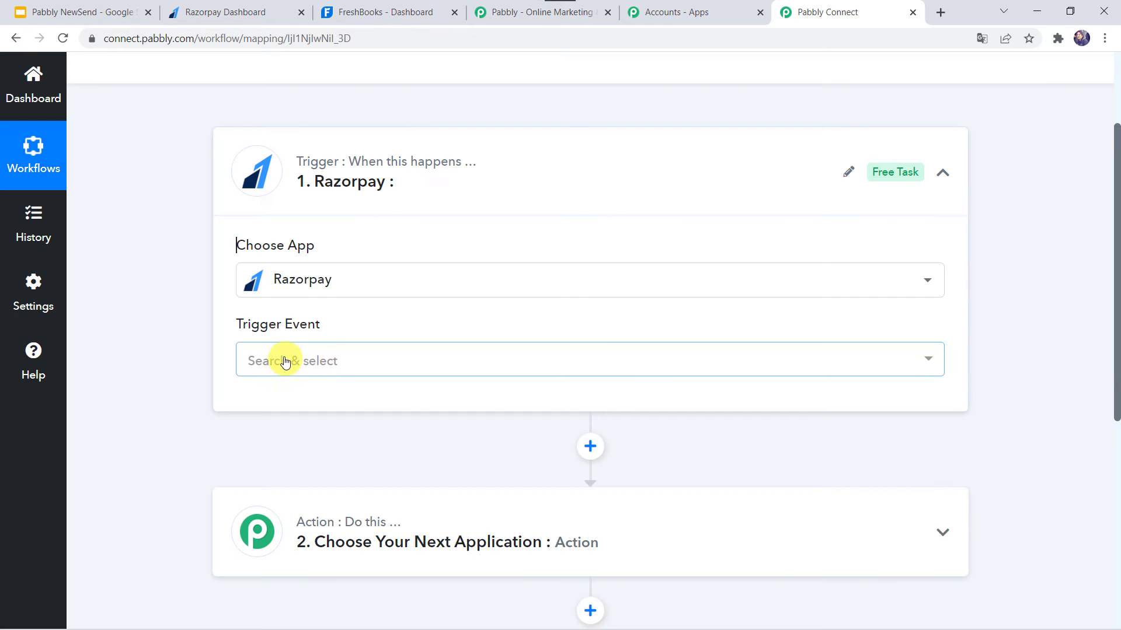
left_click(284, 360)
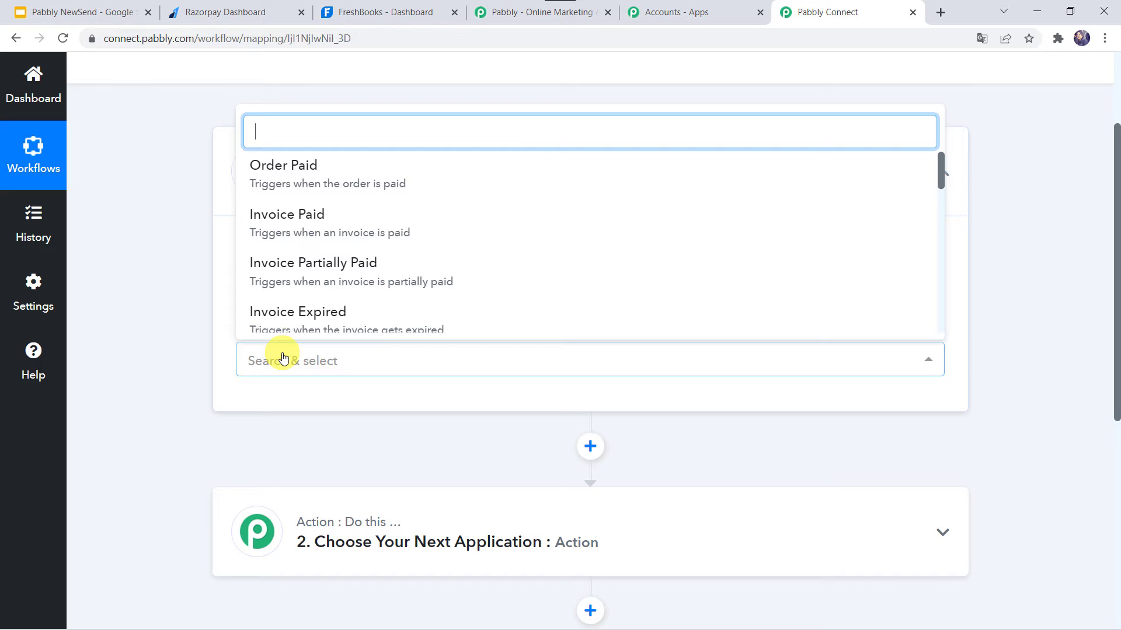
type("pay")
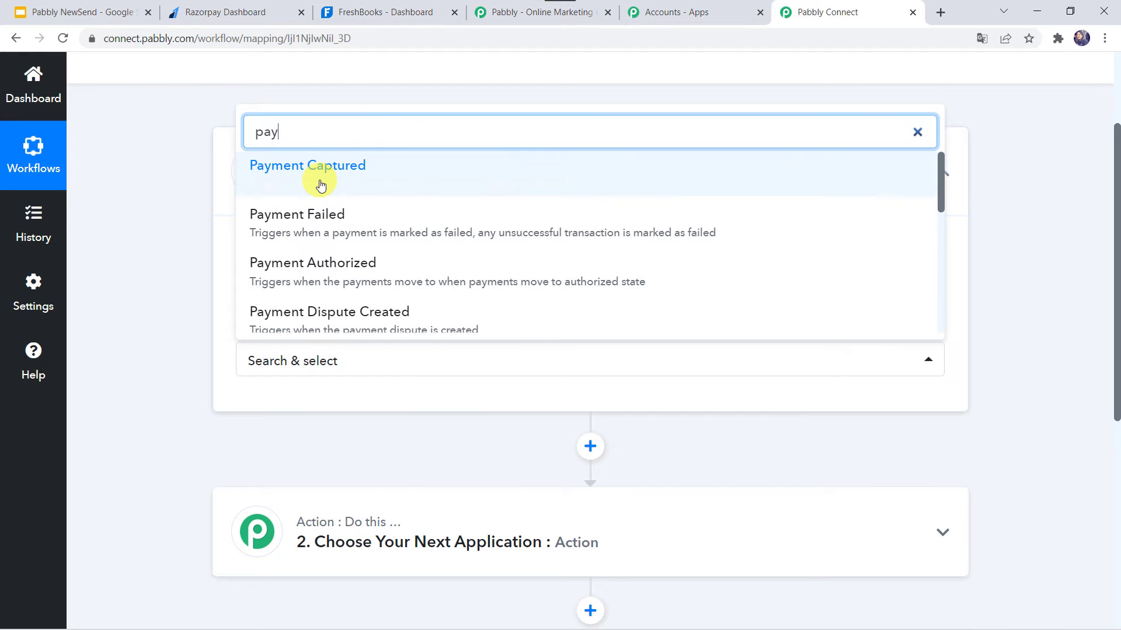
left_click(321, 185)
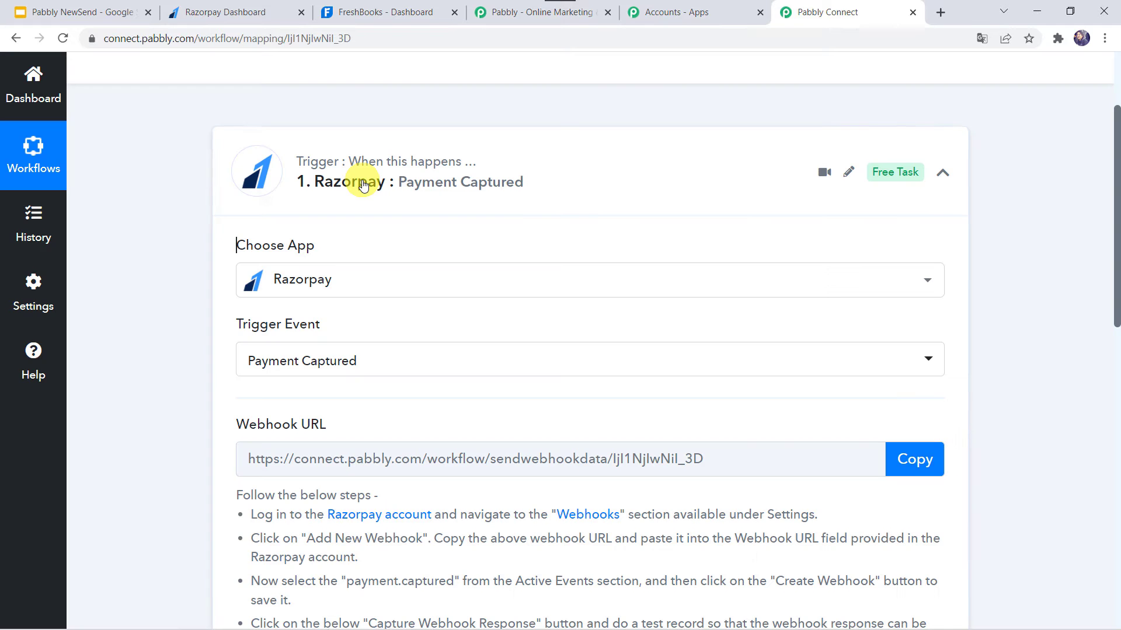
Copy the trigger's webhook URL and start capturing the webhook response.
scroll(143, 390, "down", 3)
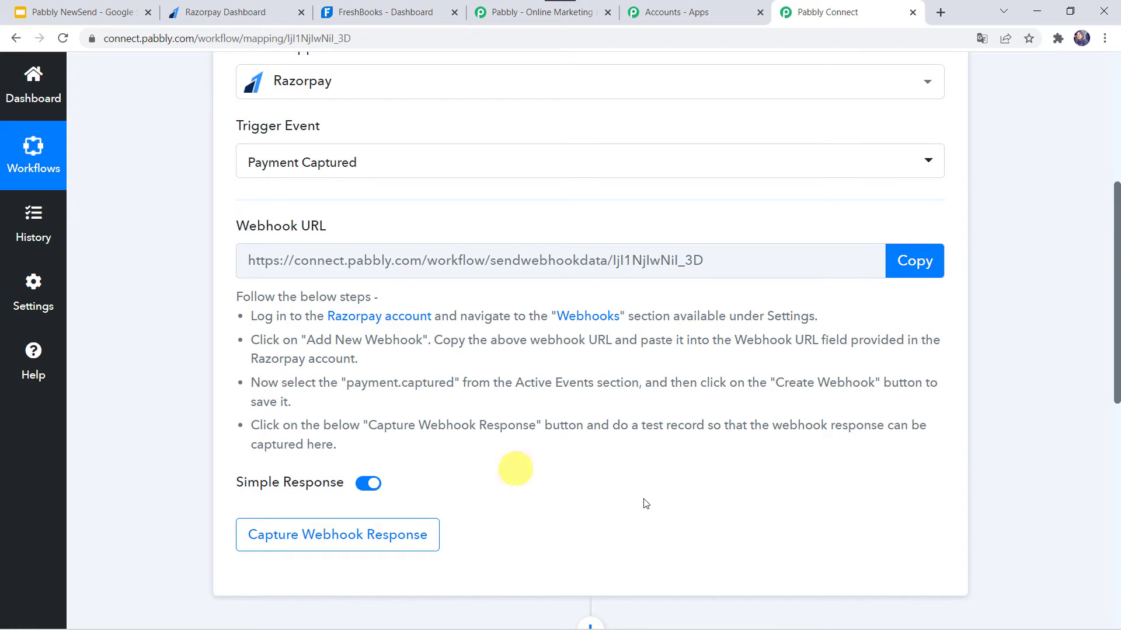
left_click(914, 264)
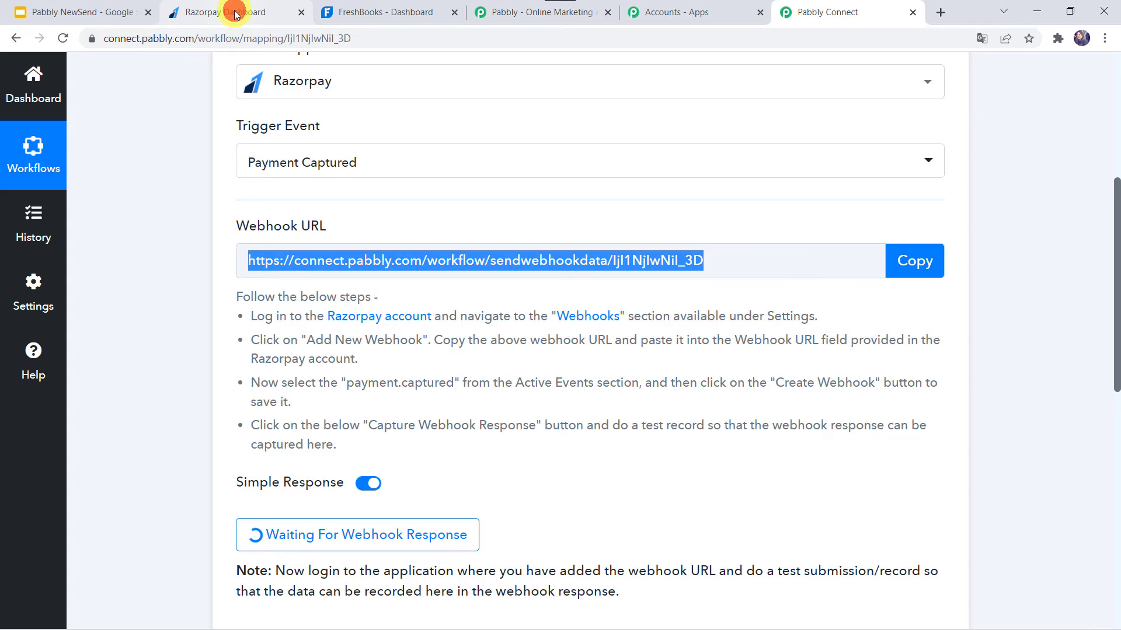
Switch to the Razorpay dashboard and start adding a new webhook in its webhook settings.
left_click(234, 13)
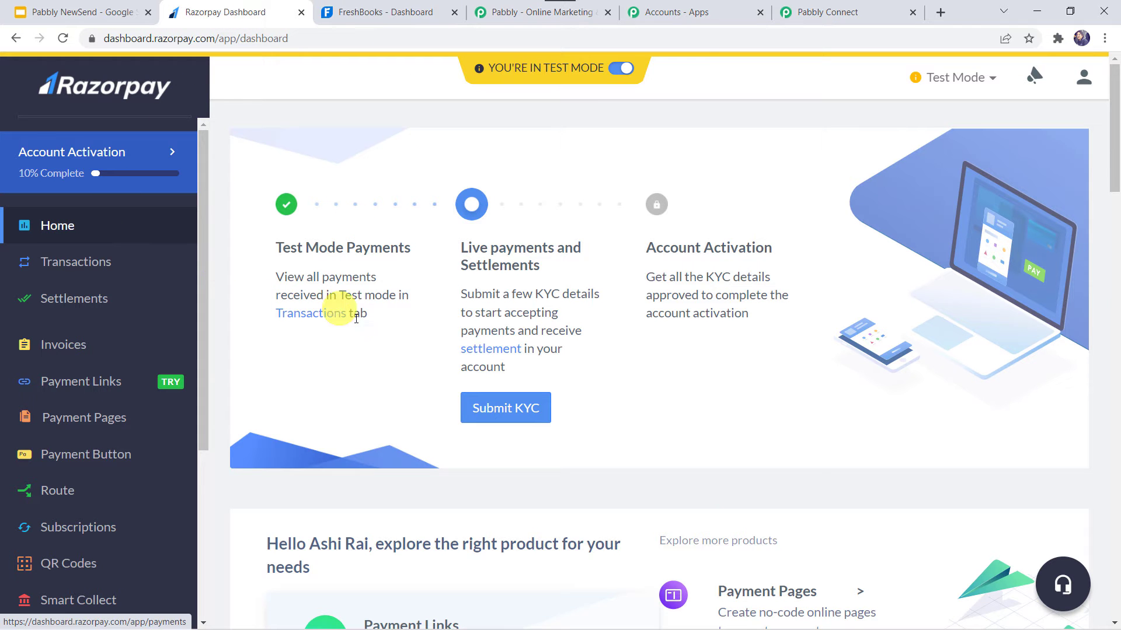
scroll(62, 464, "down", 3)
scroll(63, 464, "down", 1)
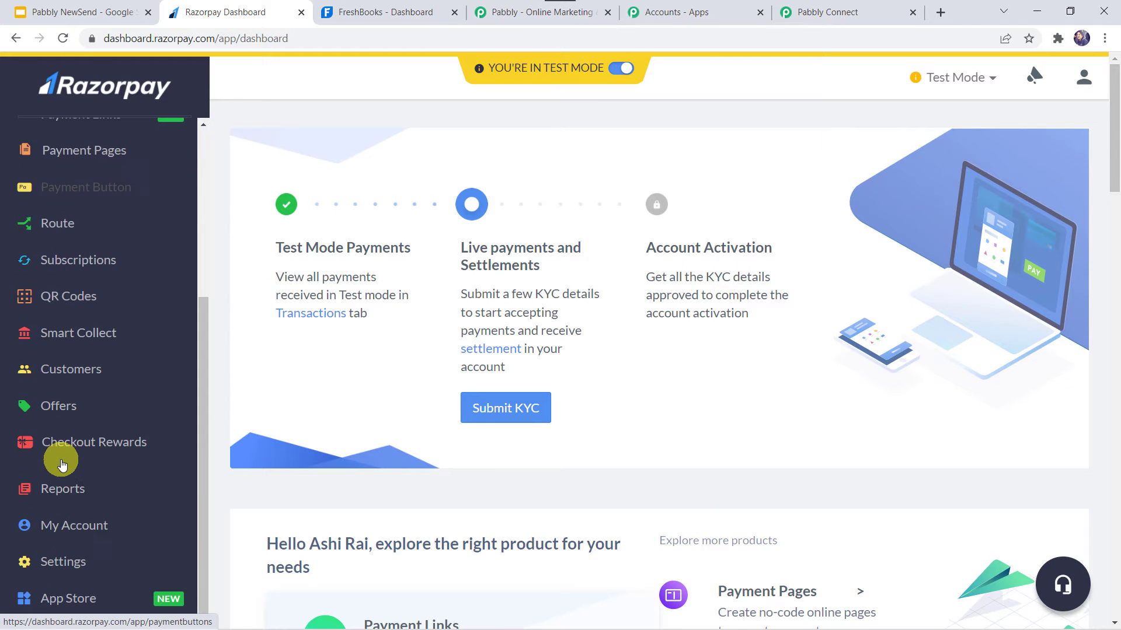
left_click(67, 572)
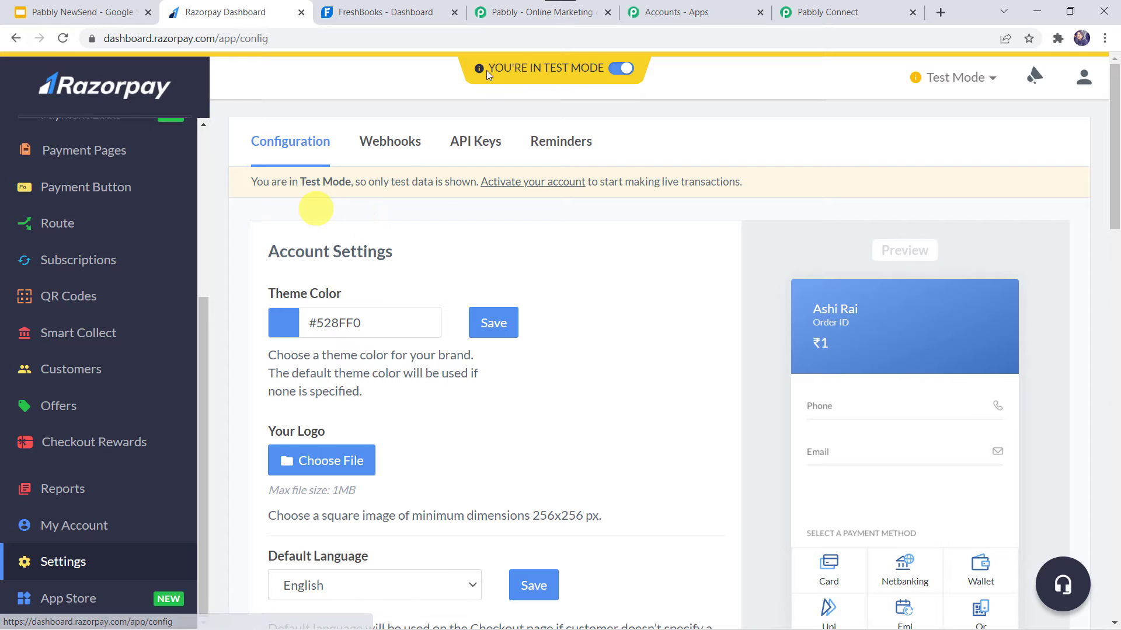
left_click(385, 145)
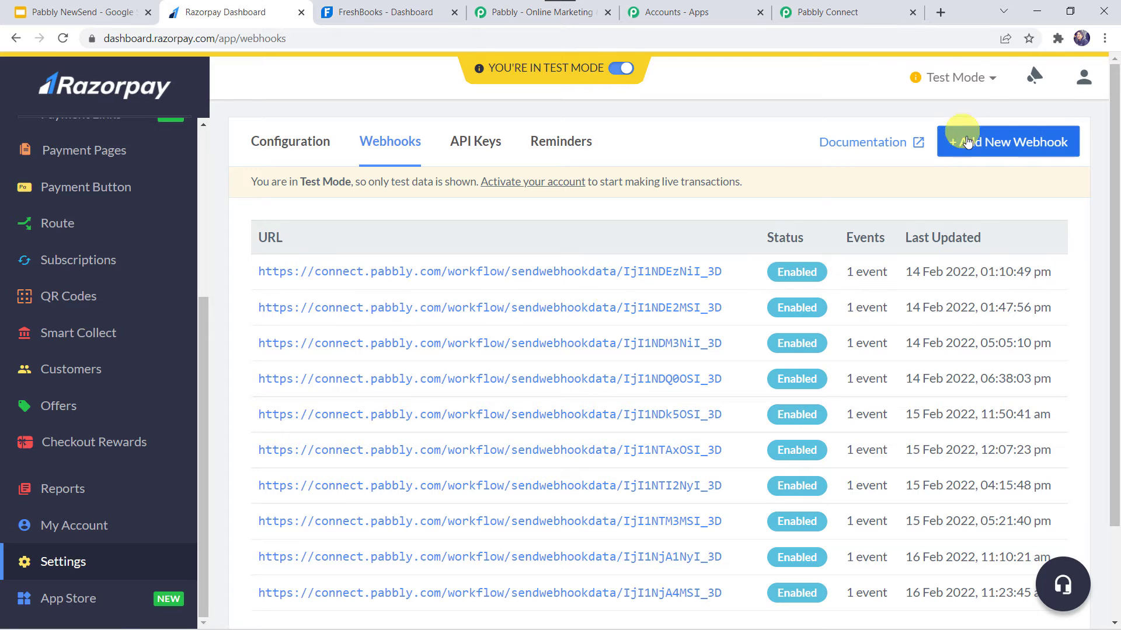
left_click(998, 146)
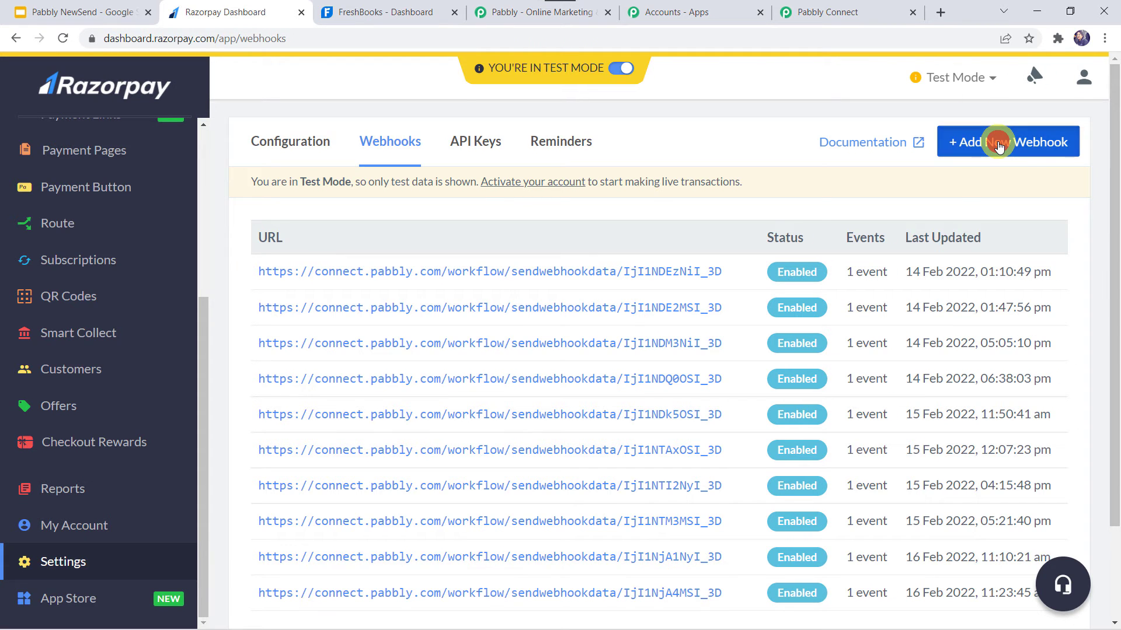
Create the webhook with the copied Pabbly Connect URL and payment.captured as its active event.
left_click(485, 177)
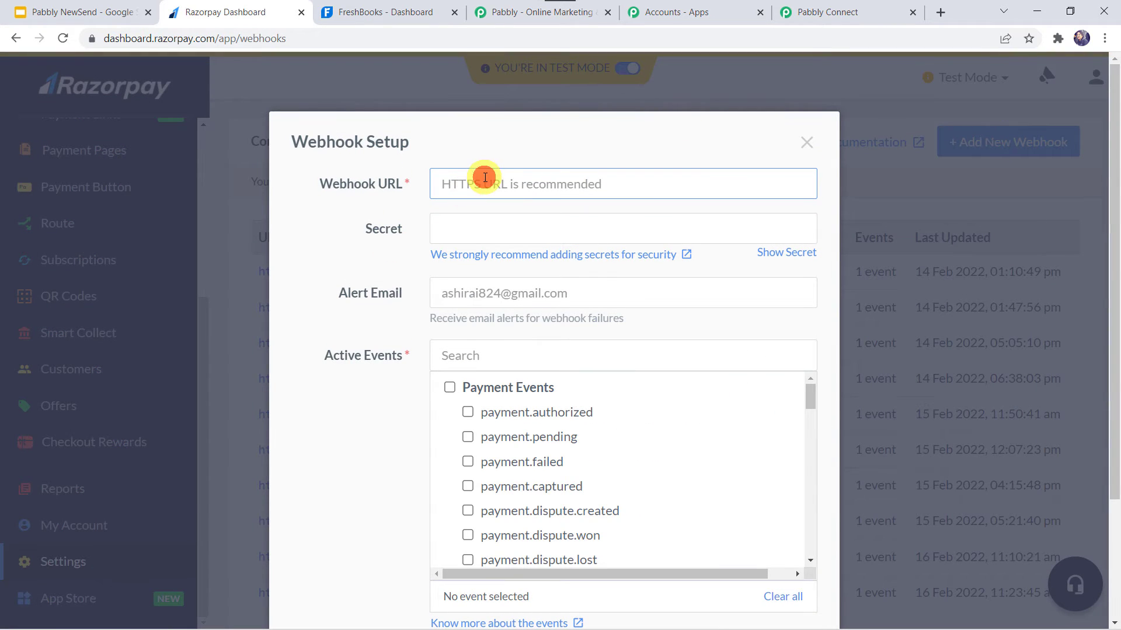
right_click(485, 177)
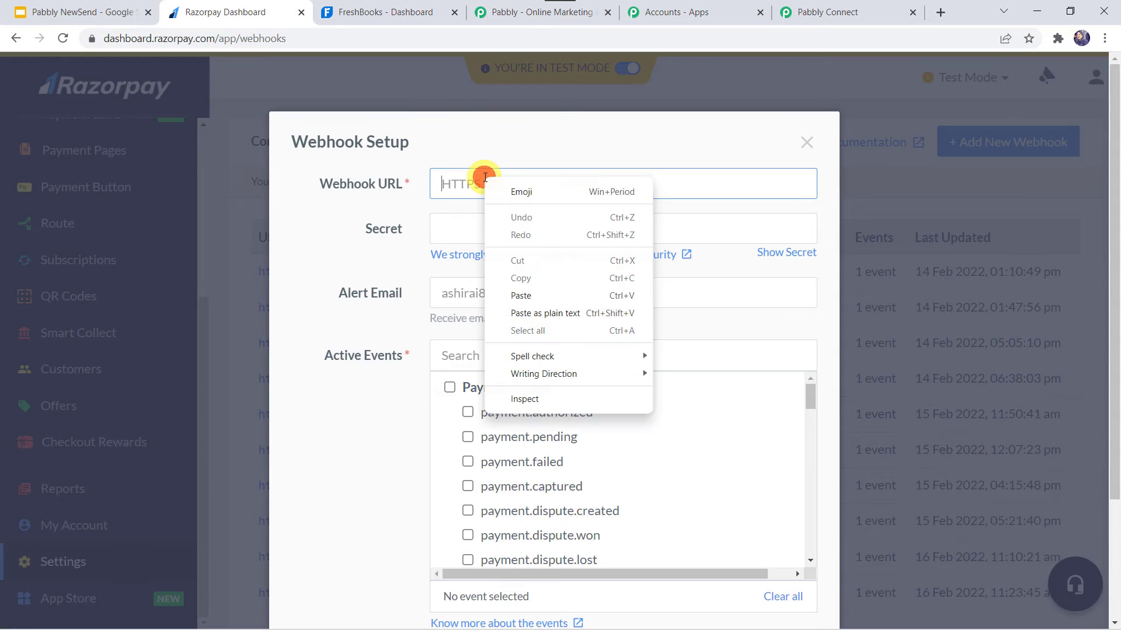
left_click(518, 297)
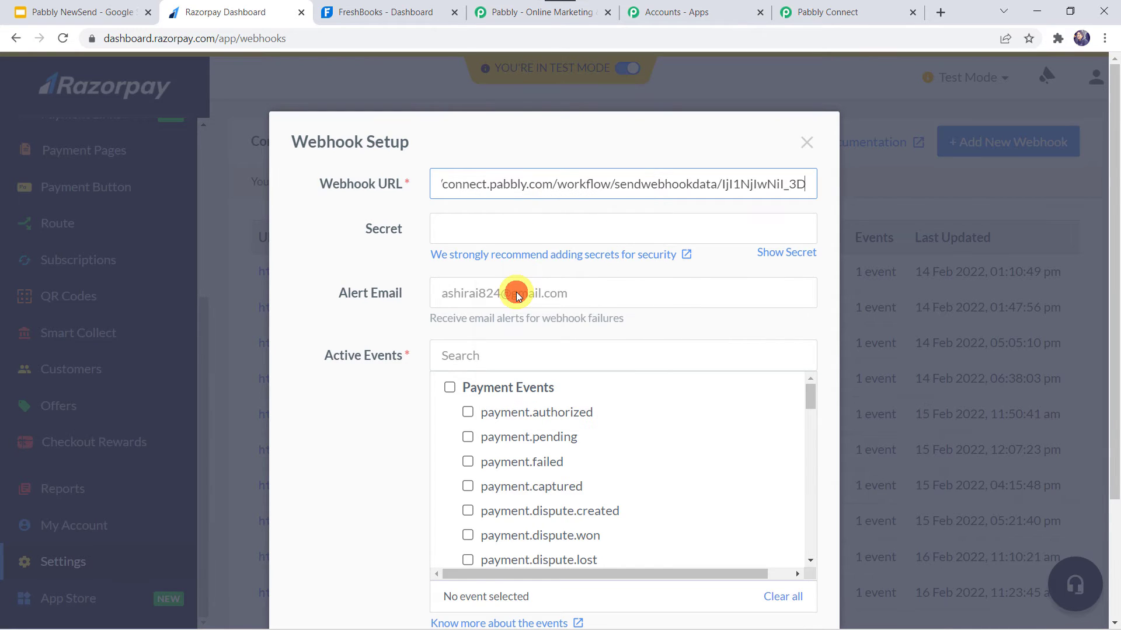
scroll(516, 292, "down", 2)
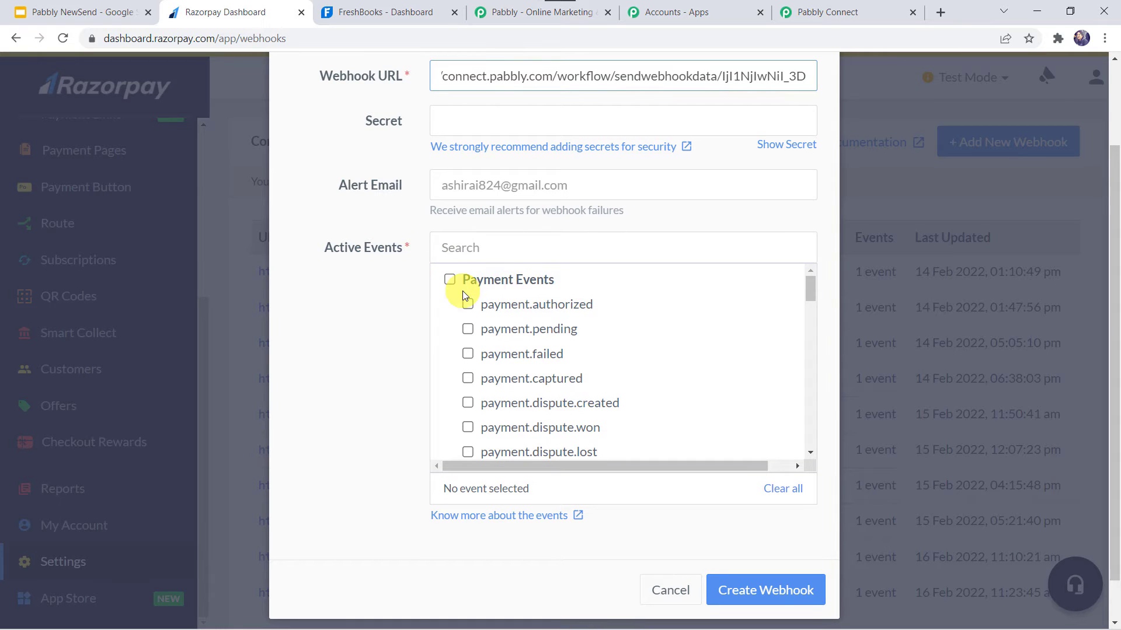
left_click(488, 380)
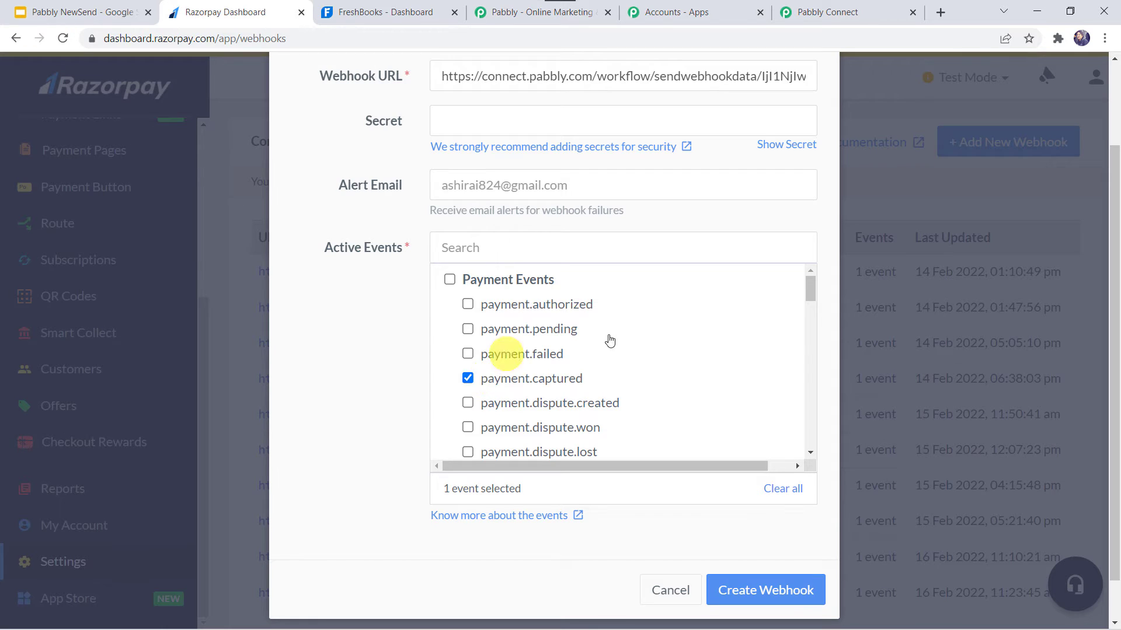
left_click(778, 600)
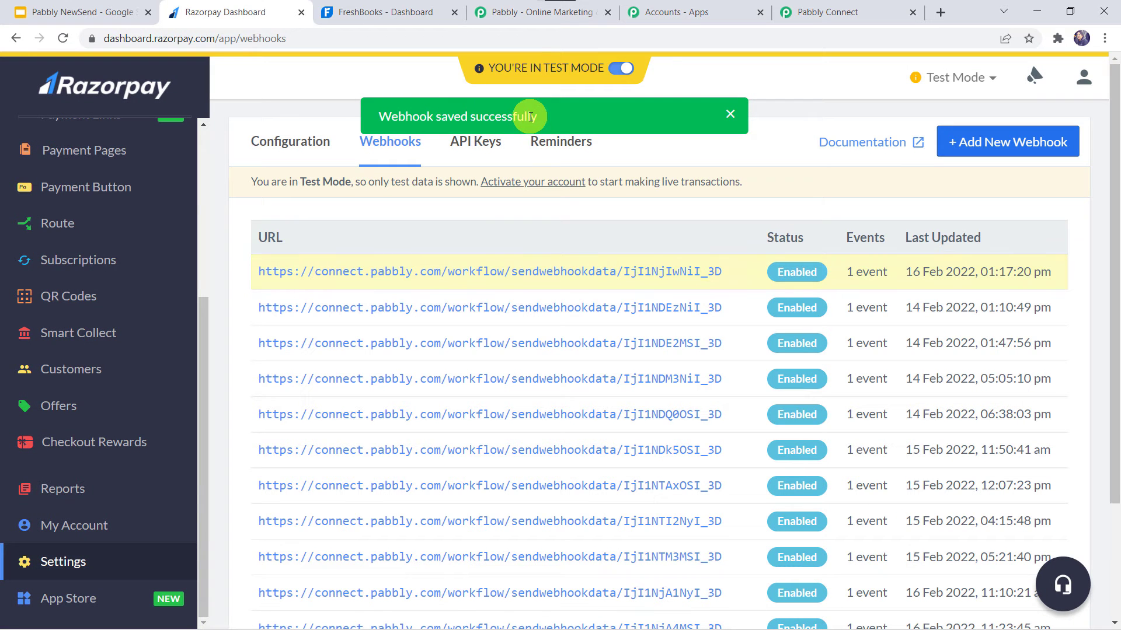
Check the trigger in Pabbly Connect, and open Razorpay's "Social Media Marketing Tutorial" payment page created on 09 Feb 2022 in a new browser tab.
left_click(841, 12)
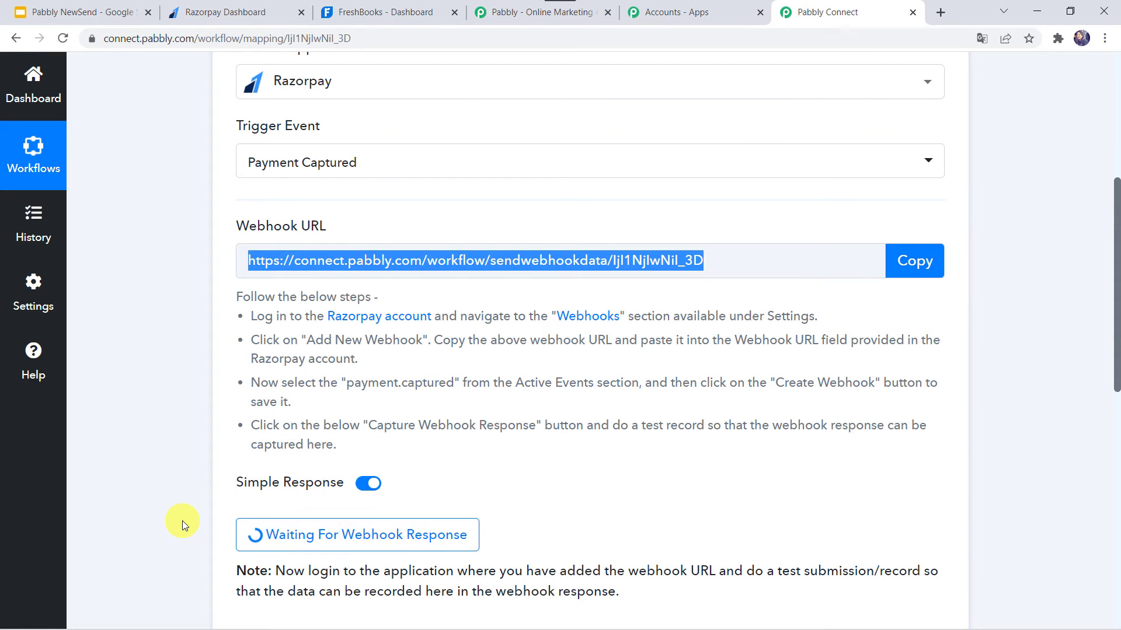
scroll(182, 520, "down", 2)
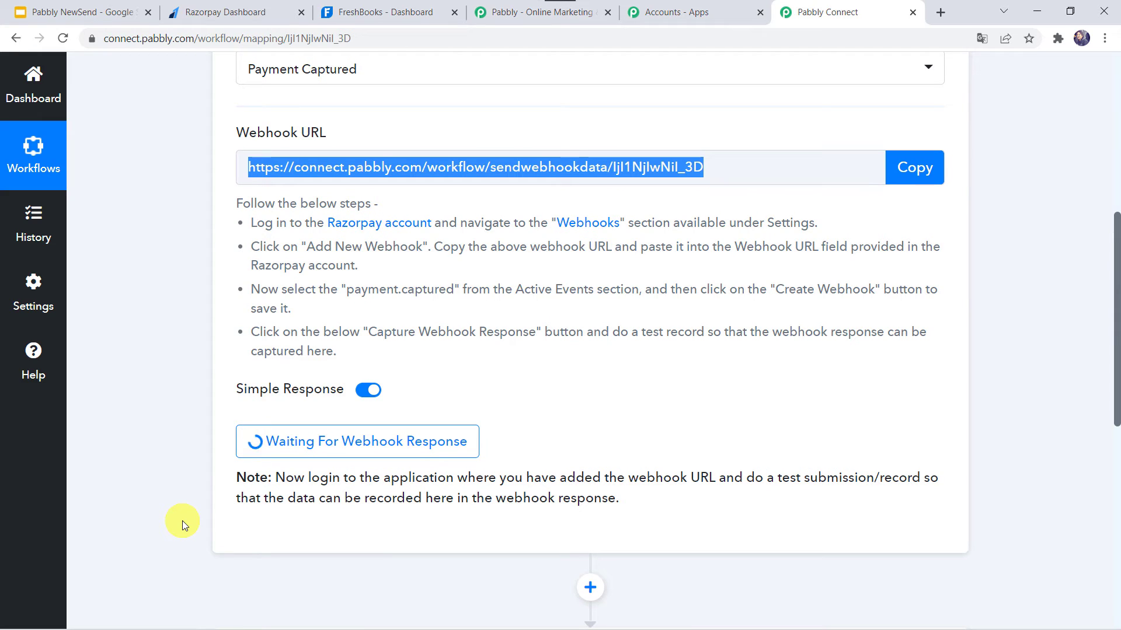
left_click(233, 15)
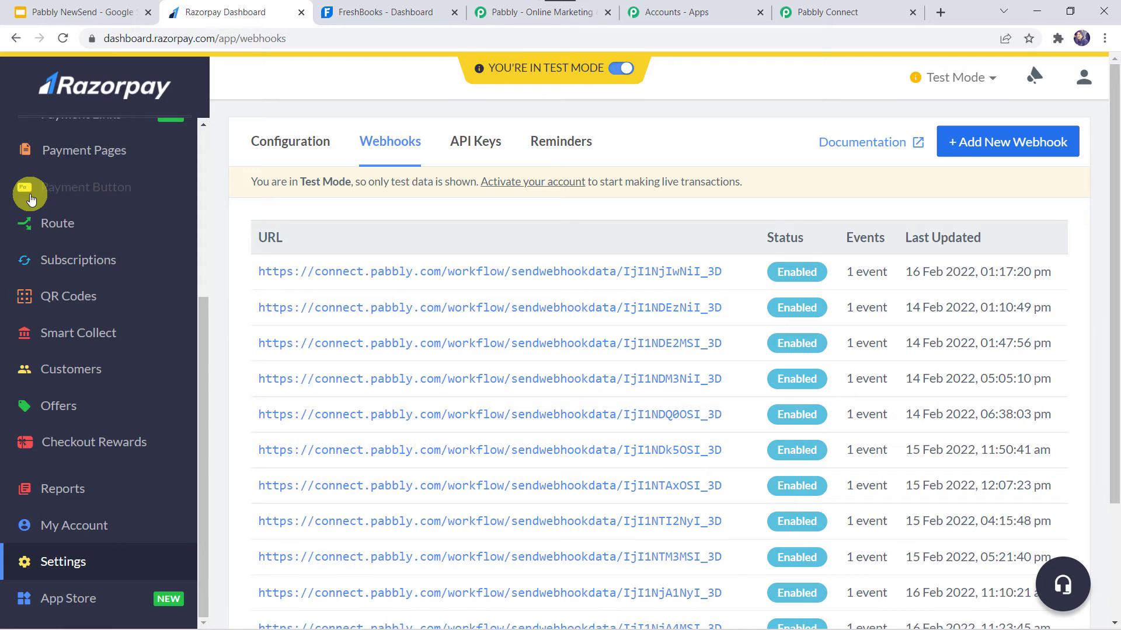
scroll(23, 199, "up", 4)
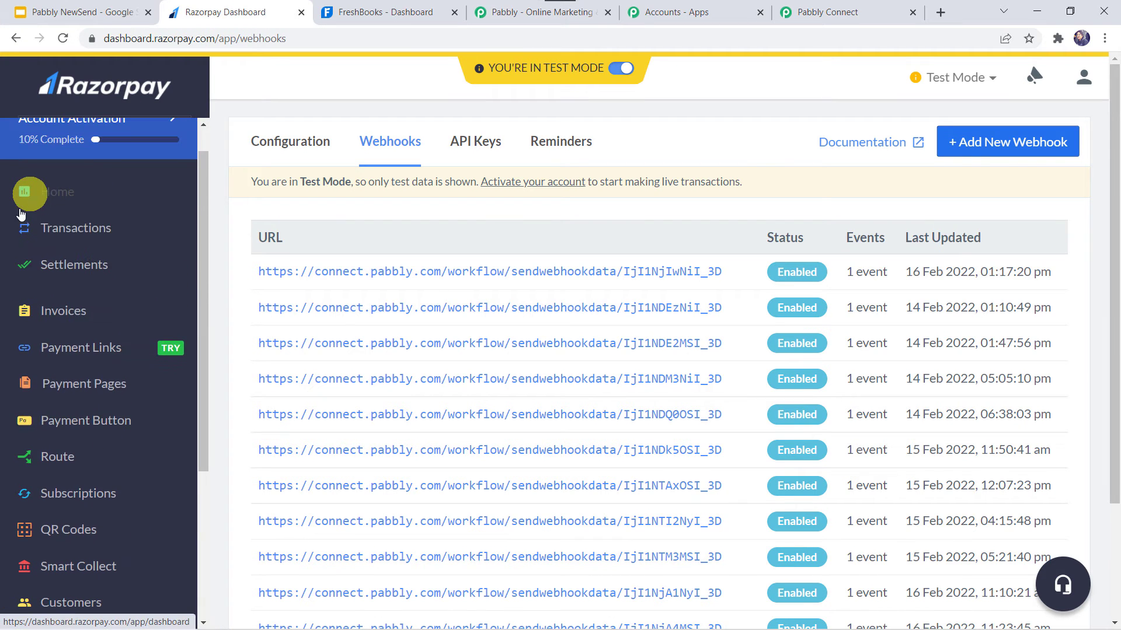
left_click(92, 390)
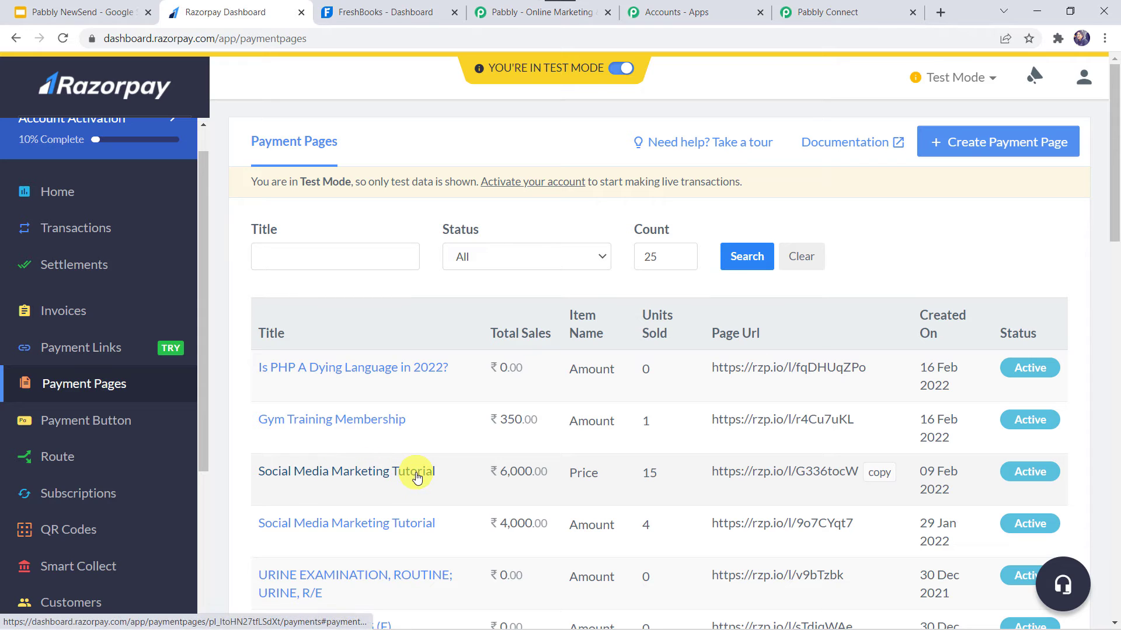
left_click(879, 478)
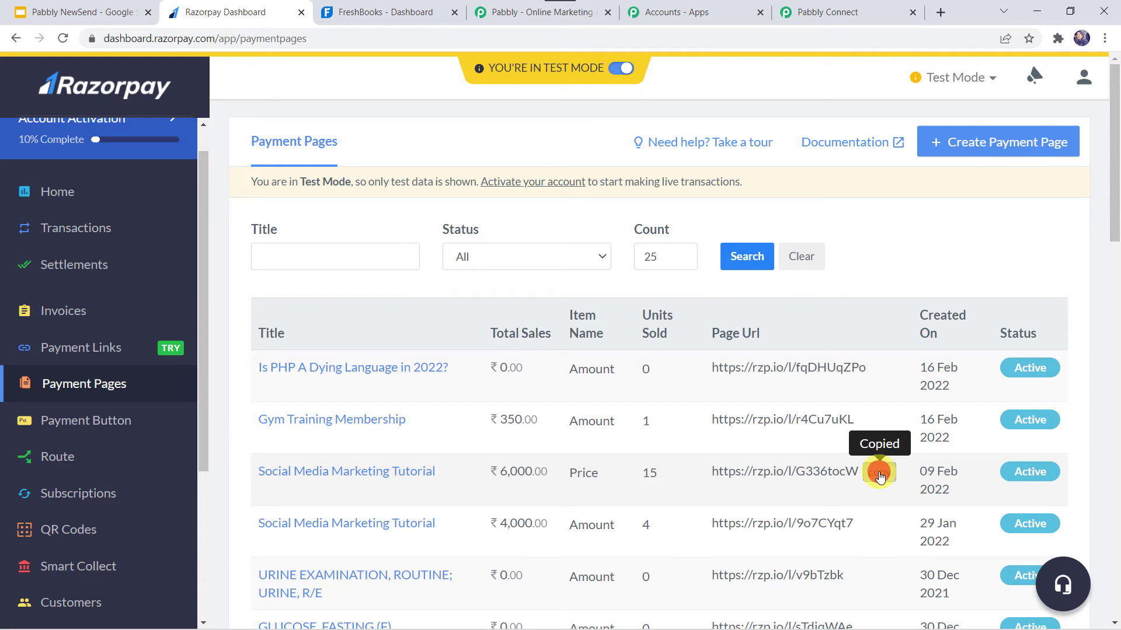
left_click(944, 13)
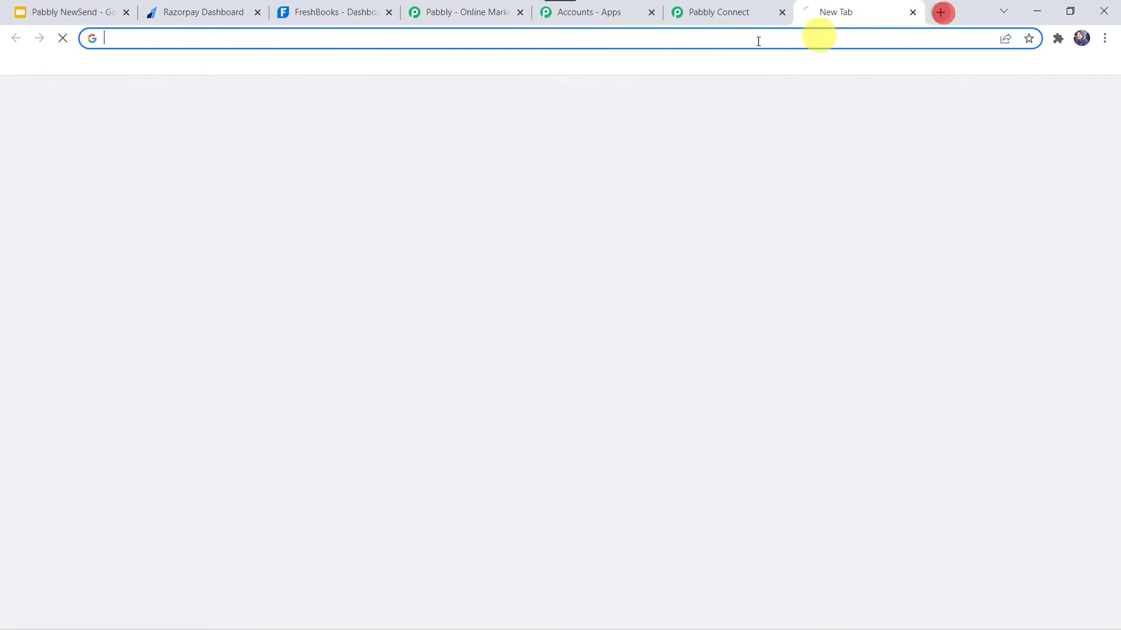
key("ctrl+v")
key("Return")
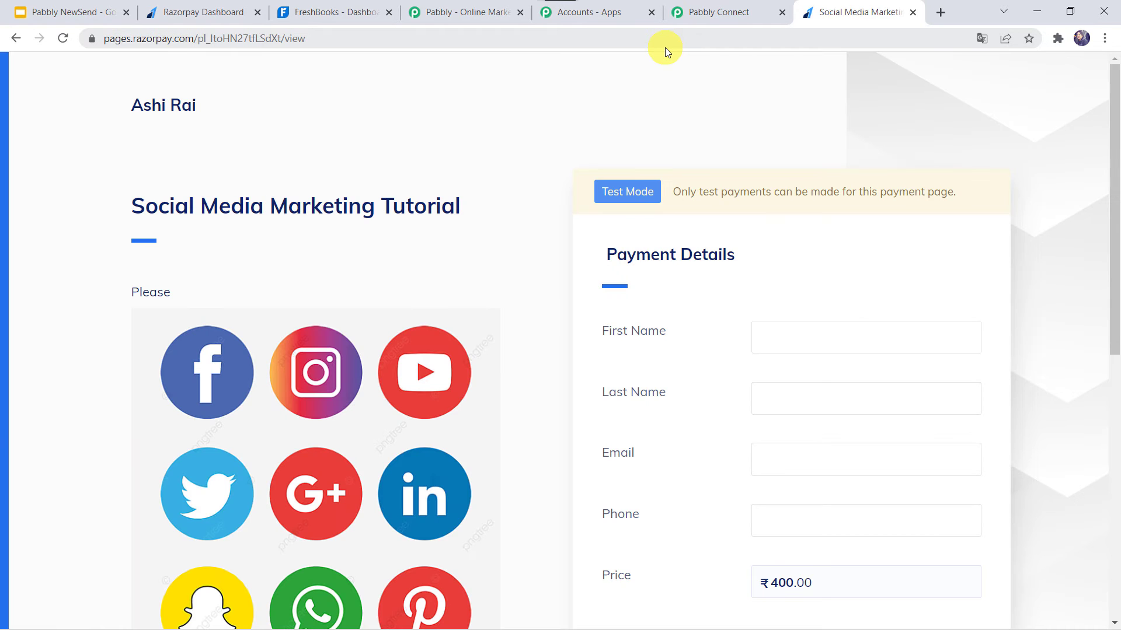
Fill in the payment details with the customer's first name, last name, email and phone number, and proceed to pay ₹400.
scroll(717, 244, "down", 2)
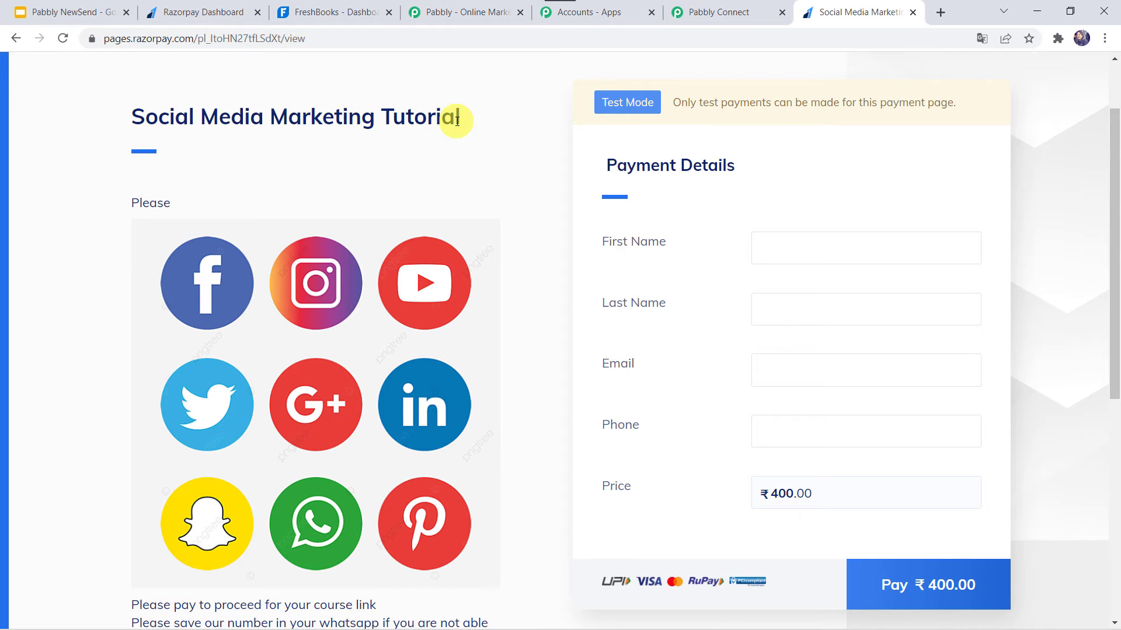
left_click(773, 251)
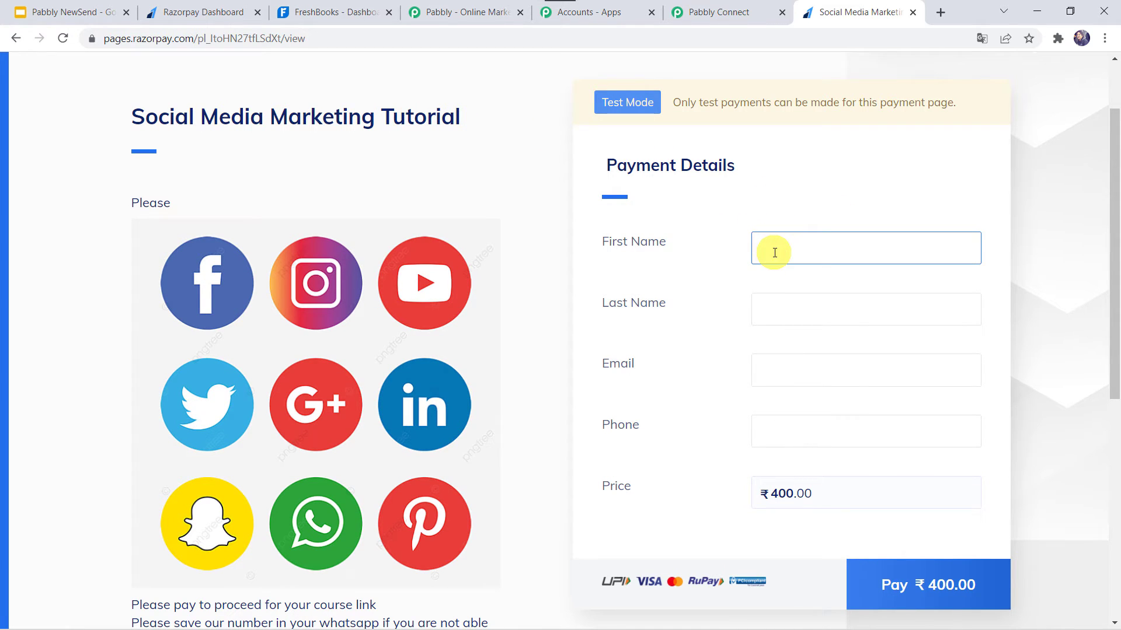
key("Tab")
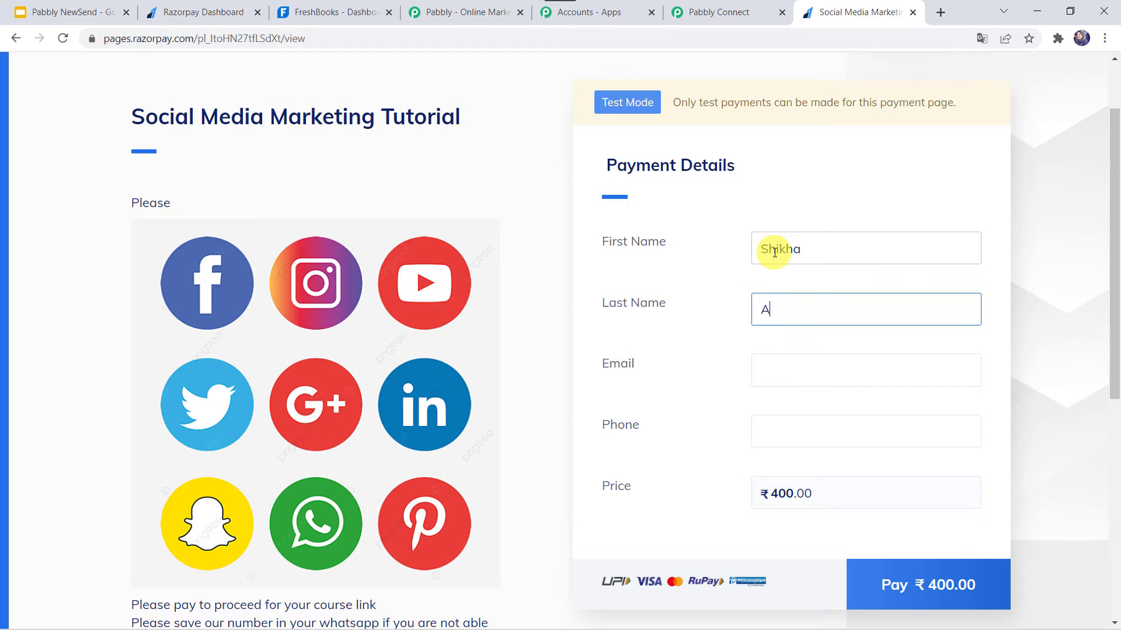
scroll(776, 256, "up", 2)
key("Tab")
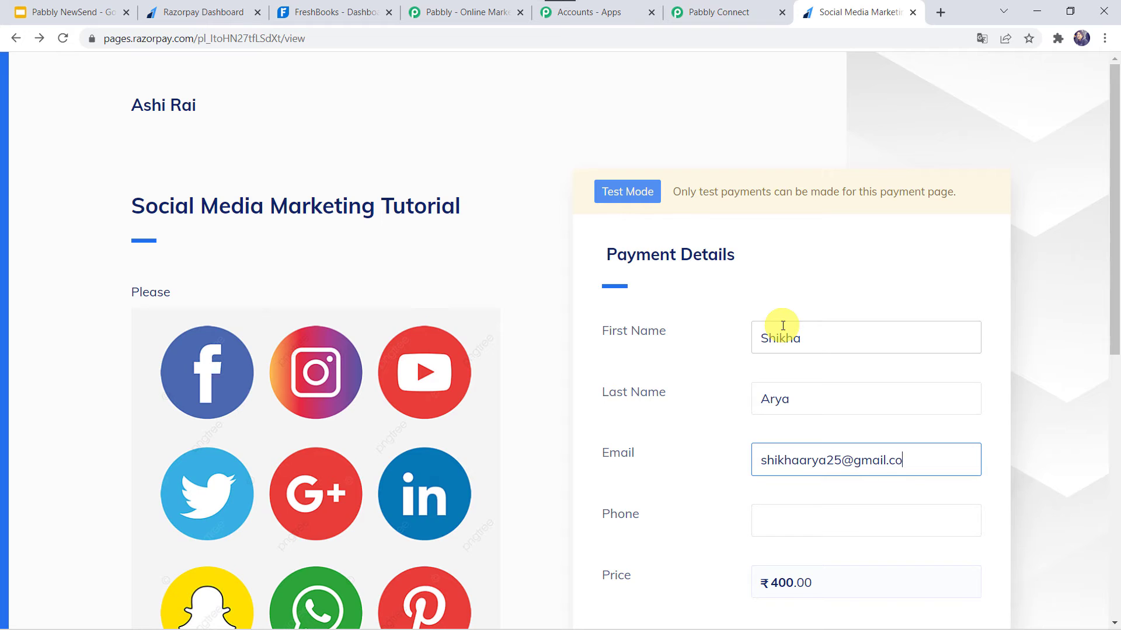
key("Tab")
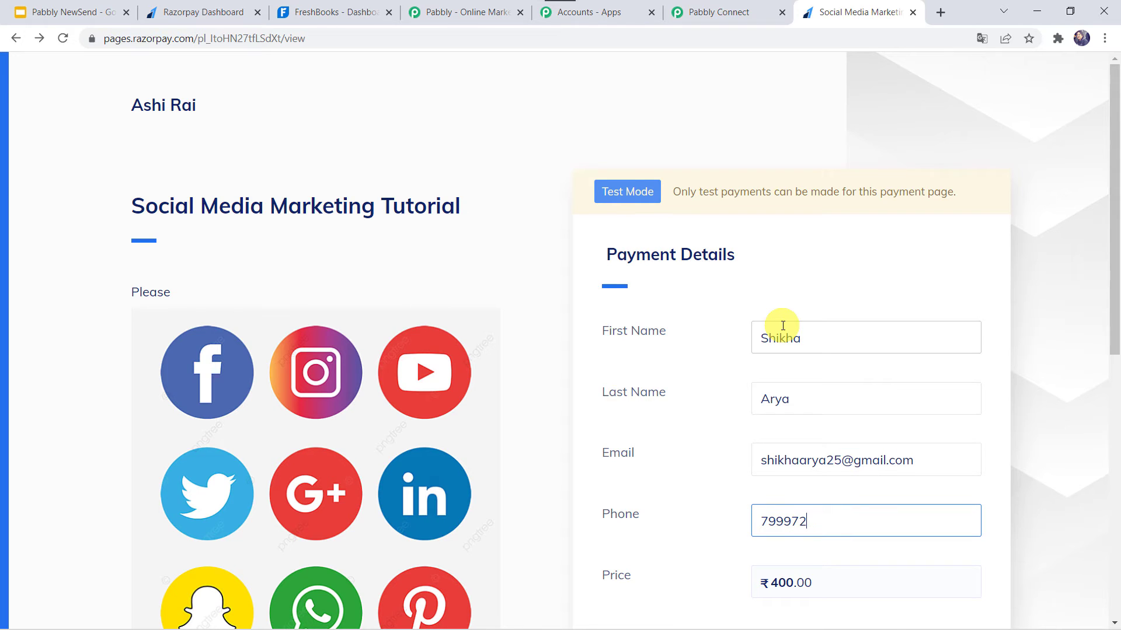
scroll(782, 326, "down", 2)
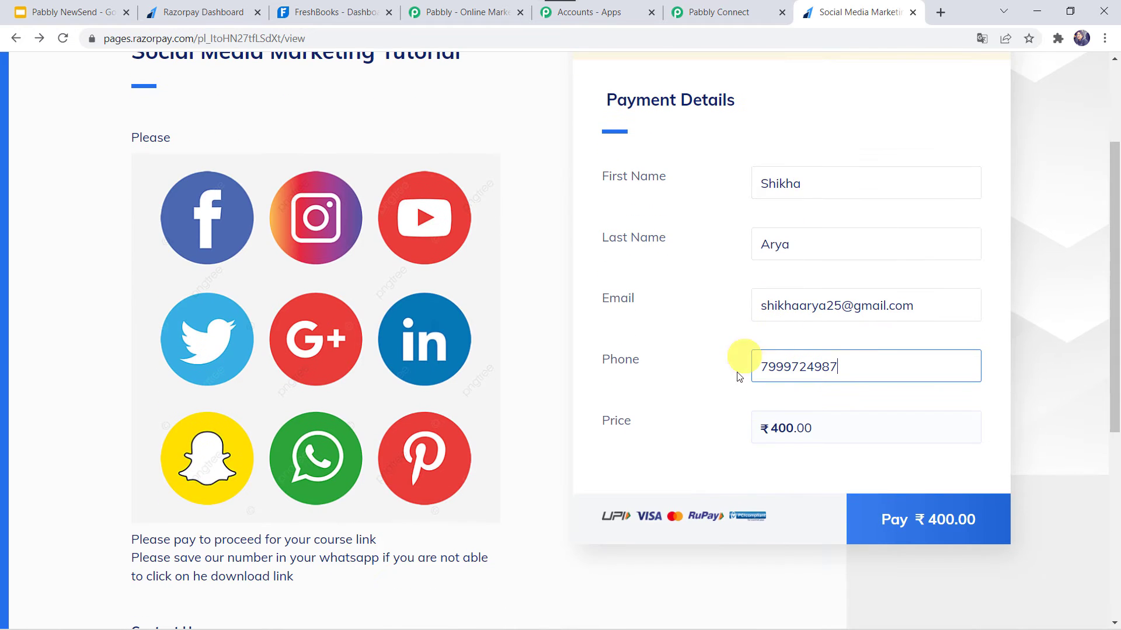
left_click(934, 513)
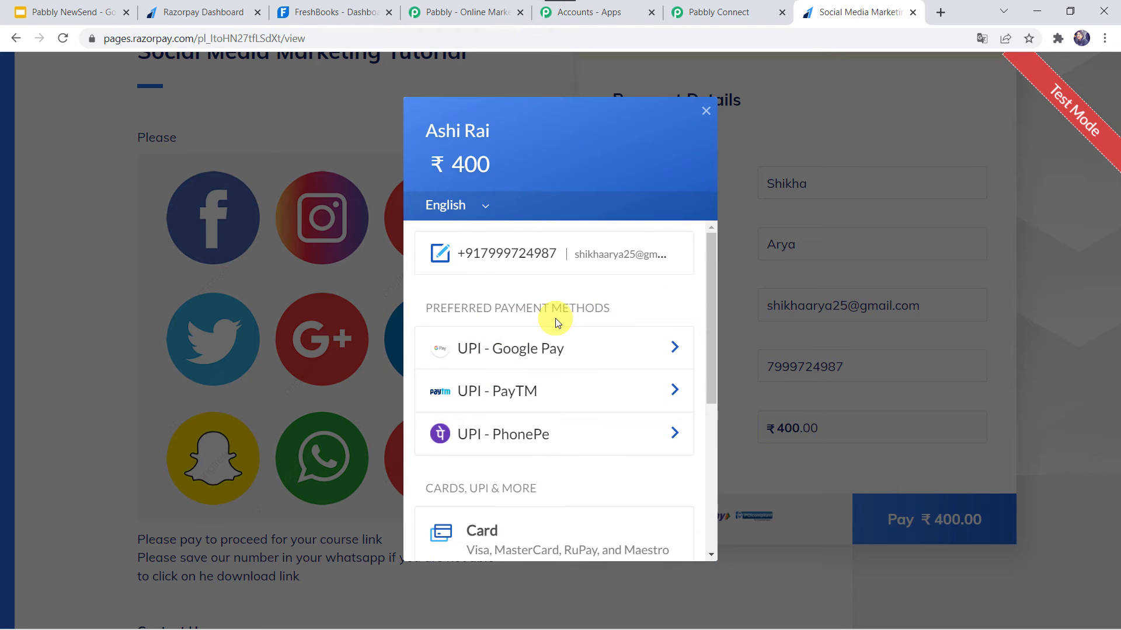
Pay by card, entering the card number, expiry, holder's name and CVV, skip saving the card, and complete the test bank payment.
scroll(555, 318, "down", 3)
left_click(521, 415)
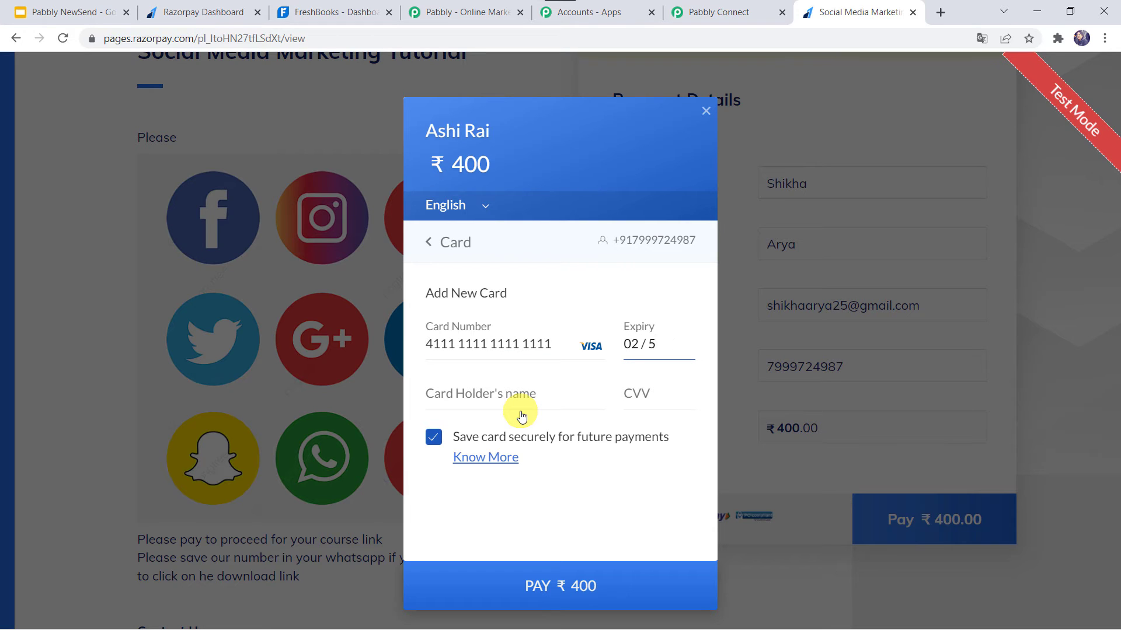
type("5")
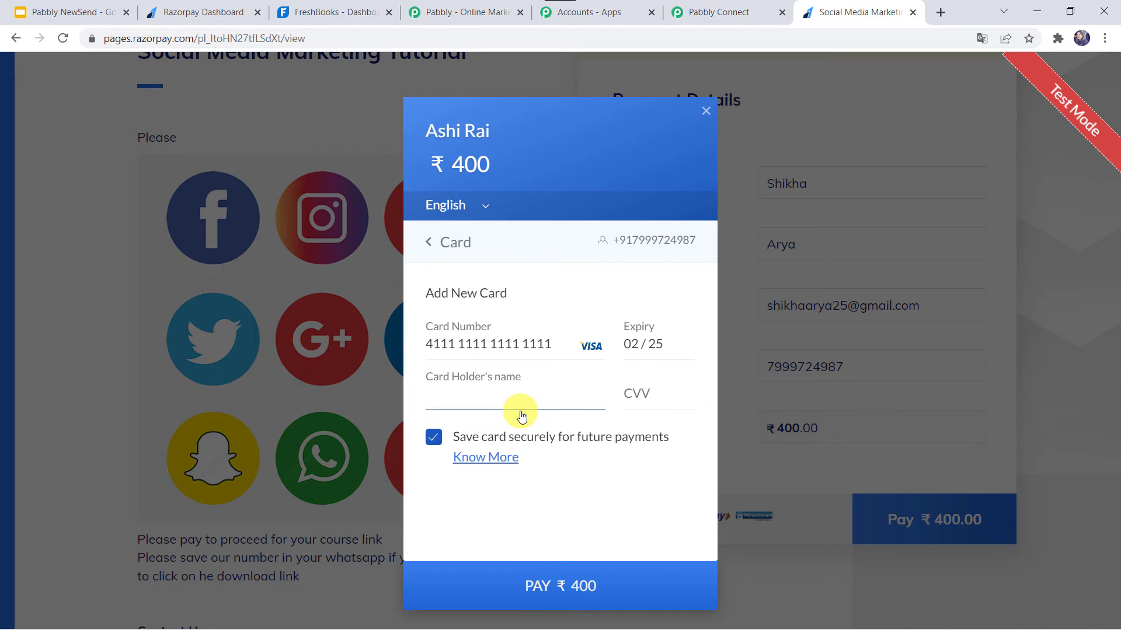
type("Raj")
key("Tab")
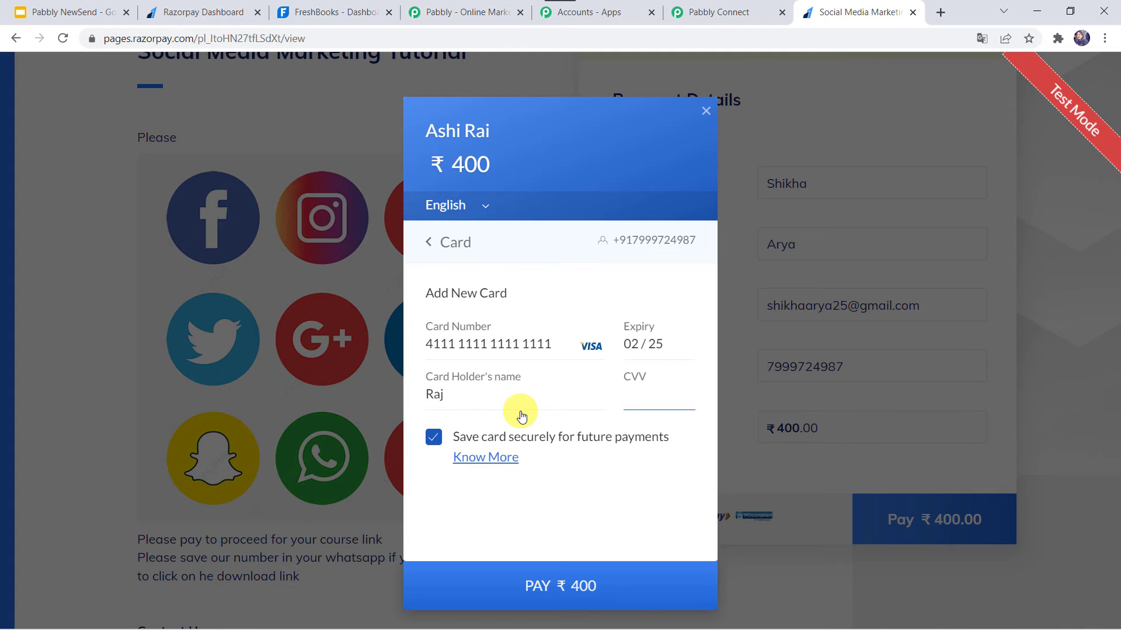
left_click(538, 586)
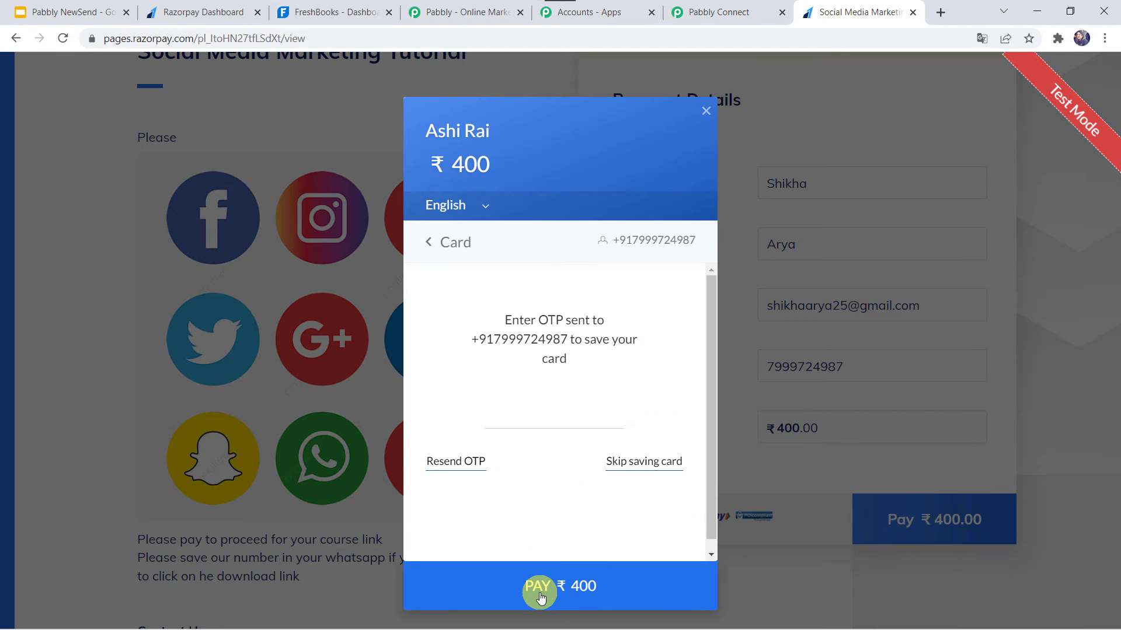
left_click(632, 462)
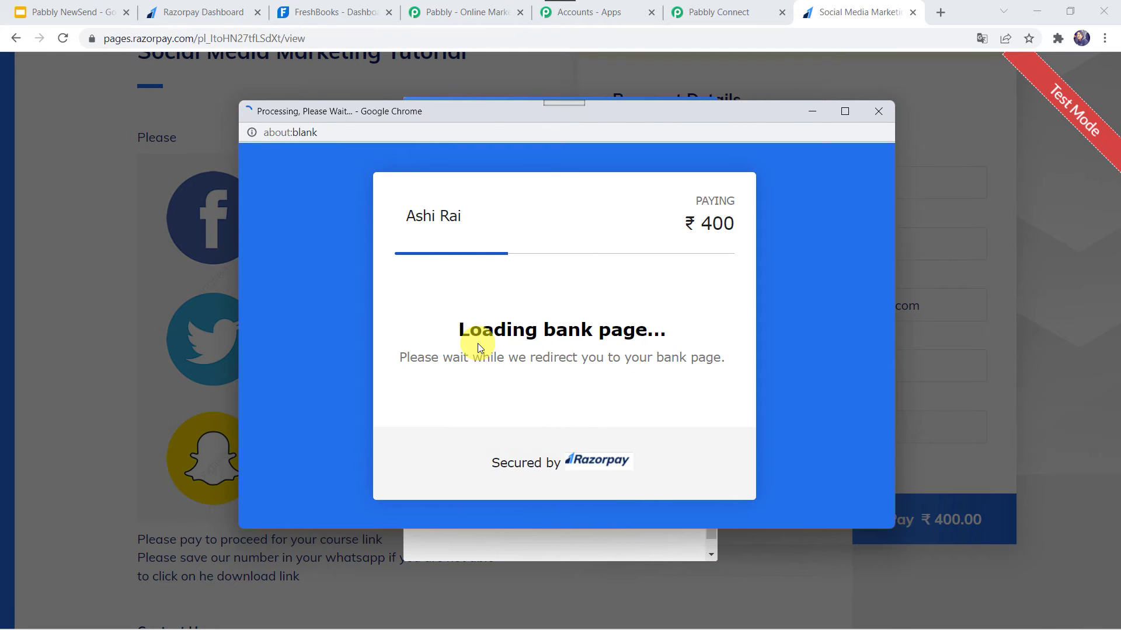
left_click(484, 418)
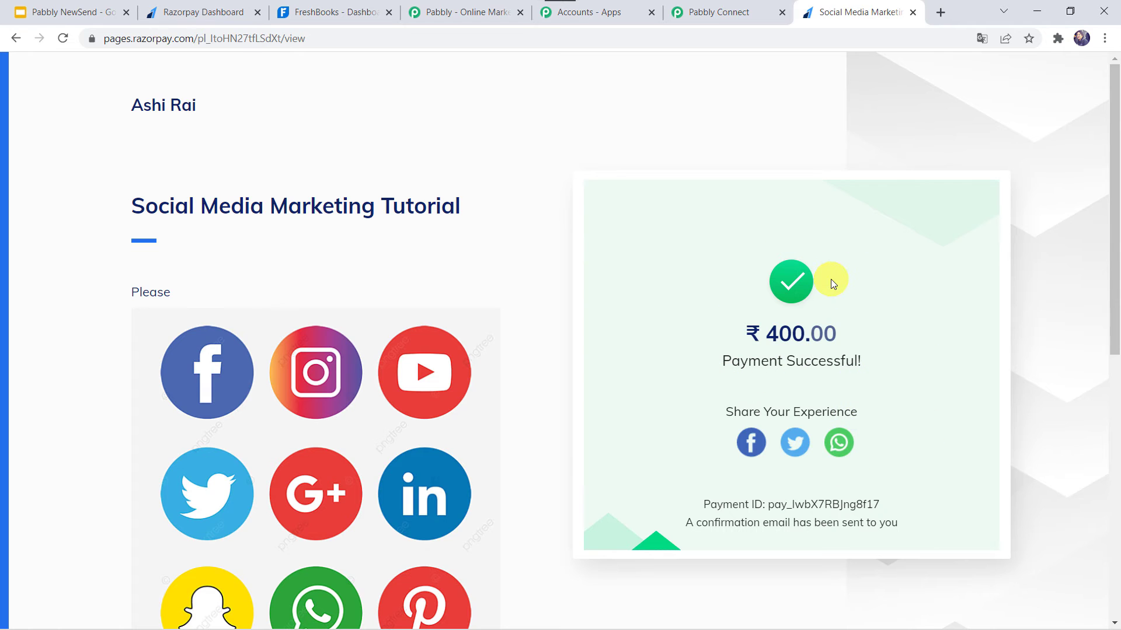
Switch to Pabbly Connect and examine the captured webhook response for the payment and customer details.
left_click(721, 11)
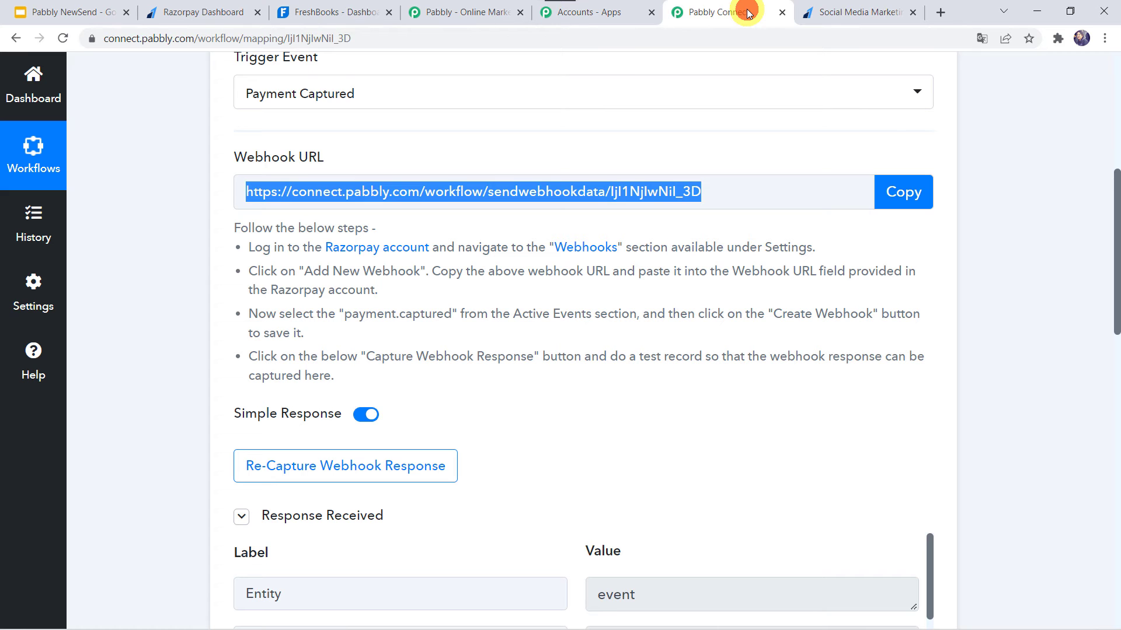
scroll(615, 423, "down", 5)
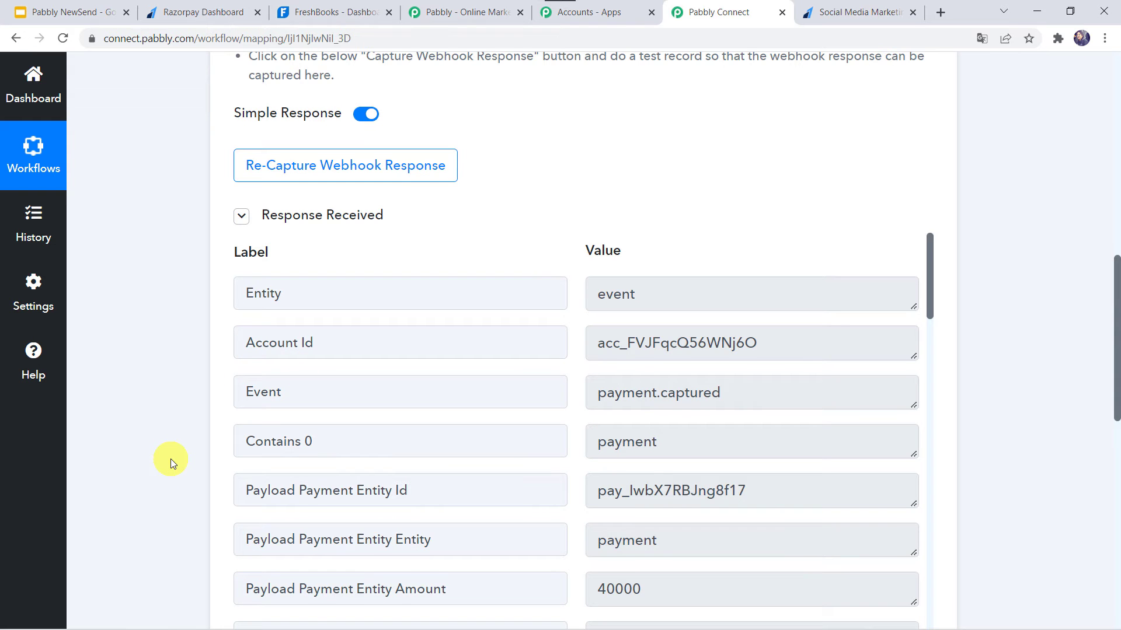
scroll(171, 459, "down", 1)
scroll(432, 495, "down", 12)
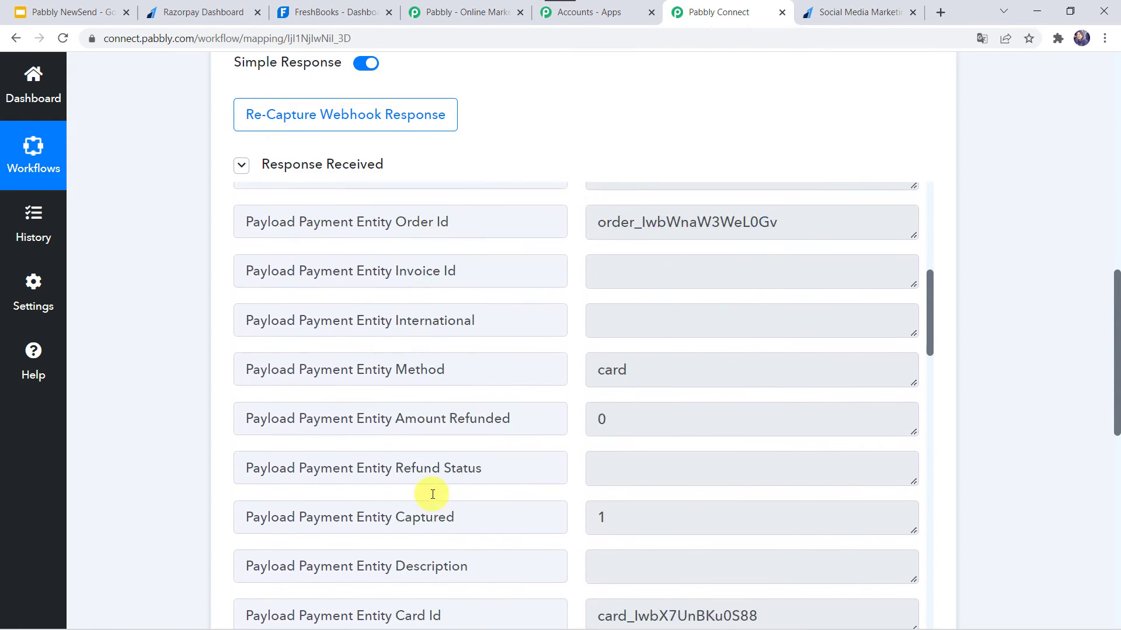
scroll(432, 495, "up", 10)
scroll(433, 494, "up", 2)
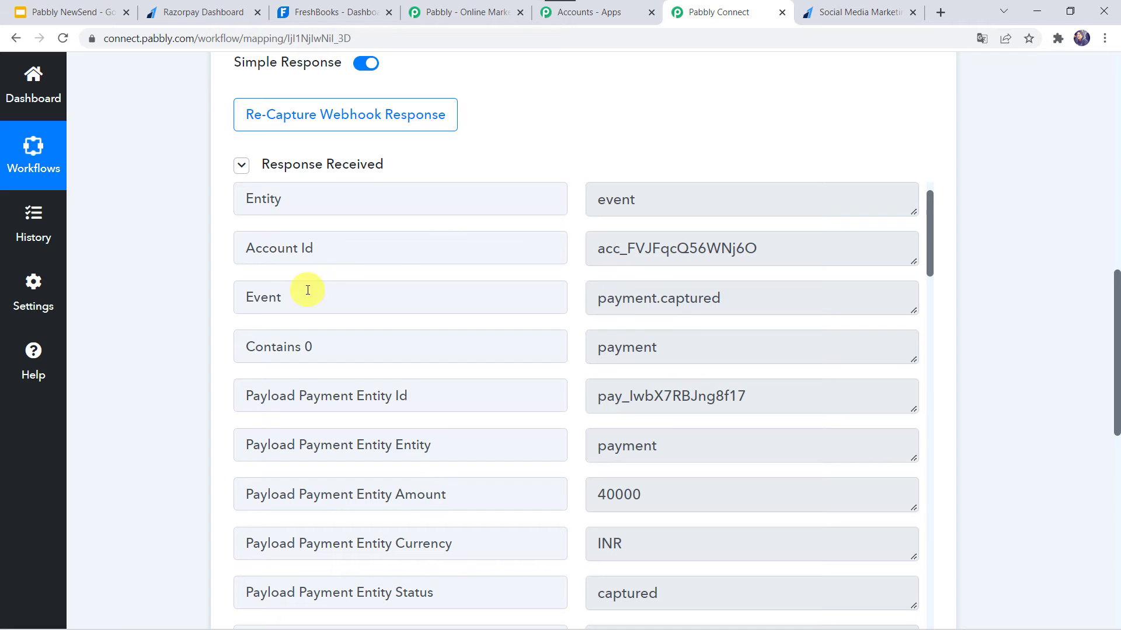
scroll(416, 445, "down", 20)
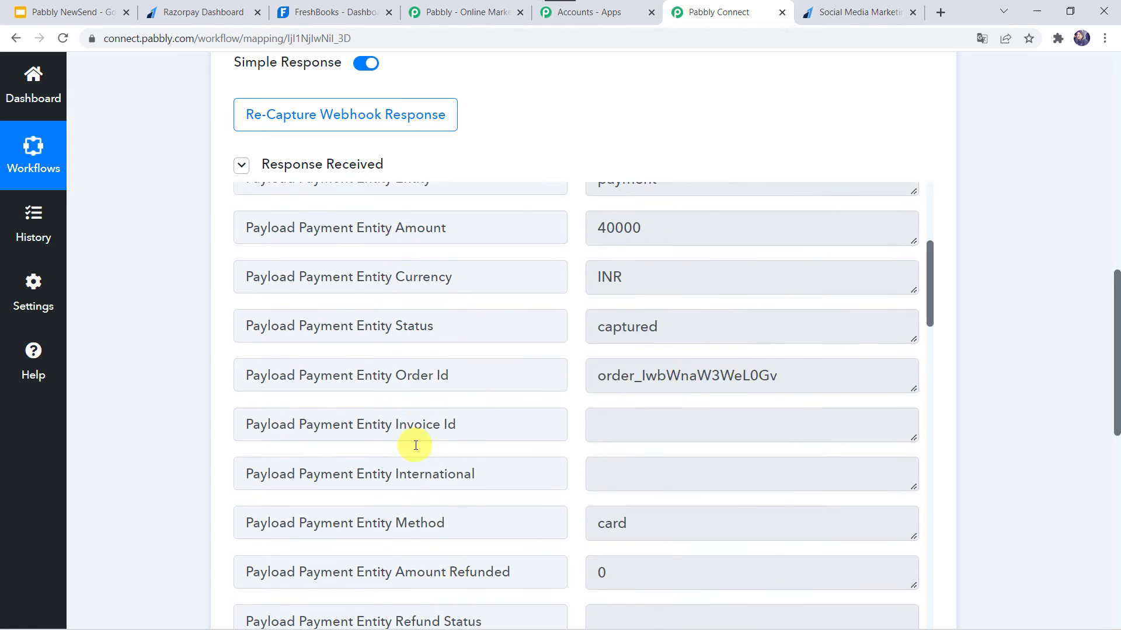
scroll(415, 445, "down", 2)
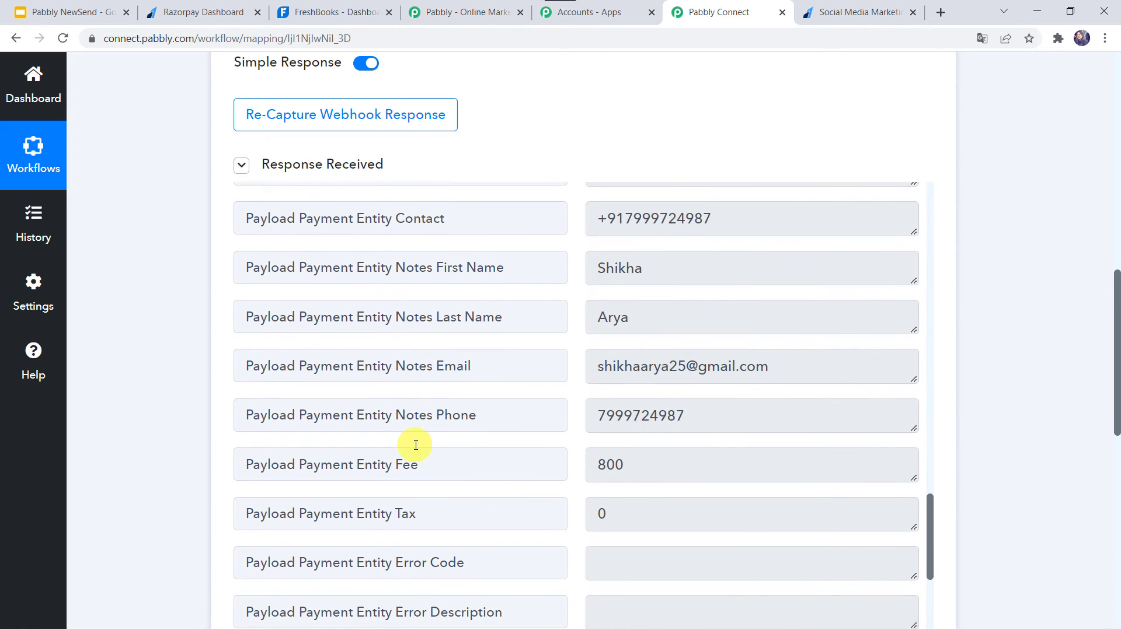
scroll(408, 443, "up", 2)
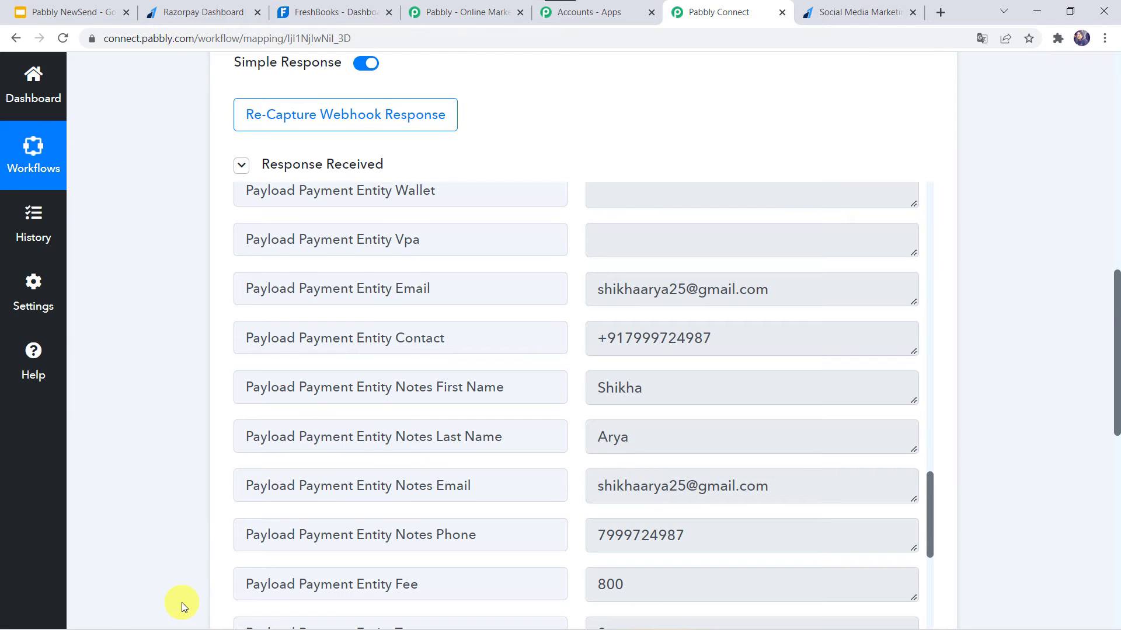
Set the workflow's second step to FreshBooks with Create Client as the action event.
scroll(196, 607, "down", 8)
left_click(511, 328)
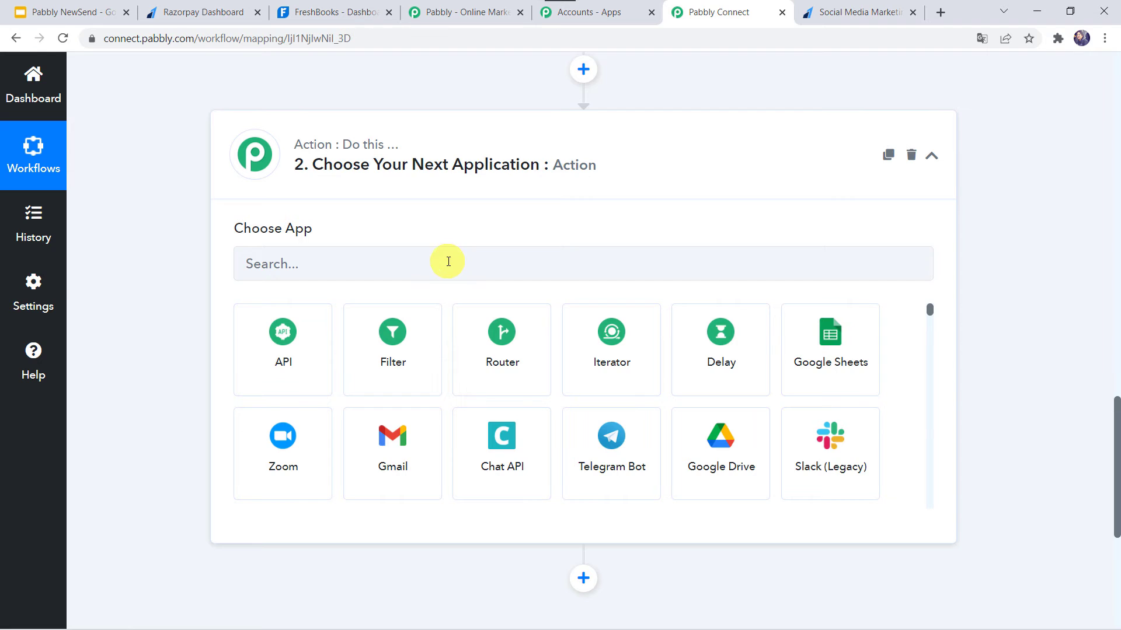
left_click(448, 261)
type("ftes")
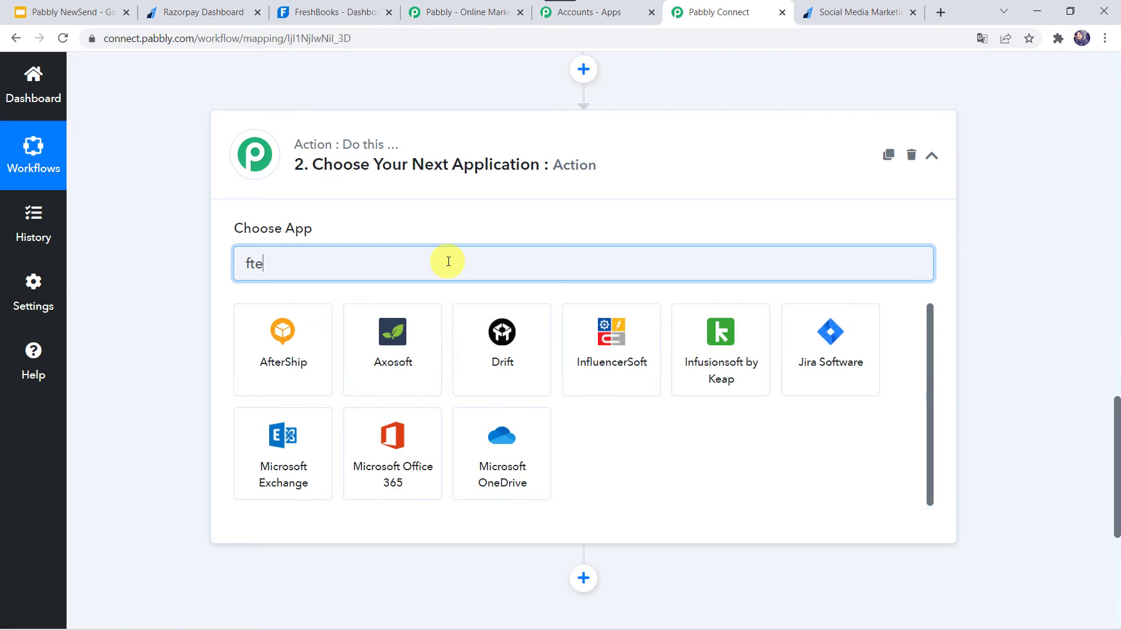
key("BackSpace")
key("BackSpace")
key("BackSpace")
type("r")
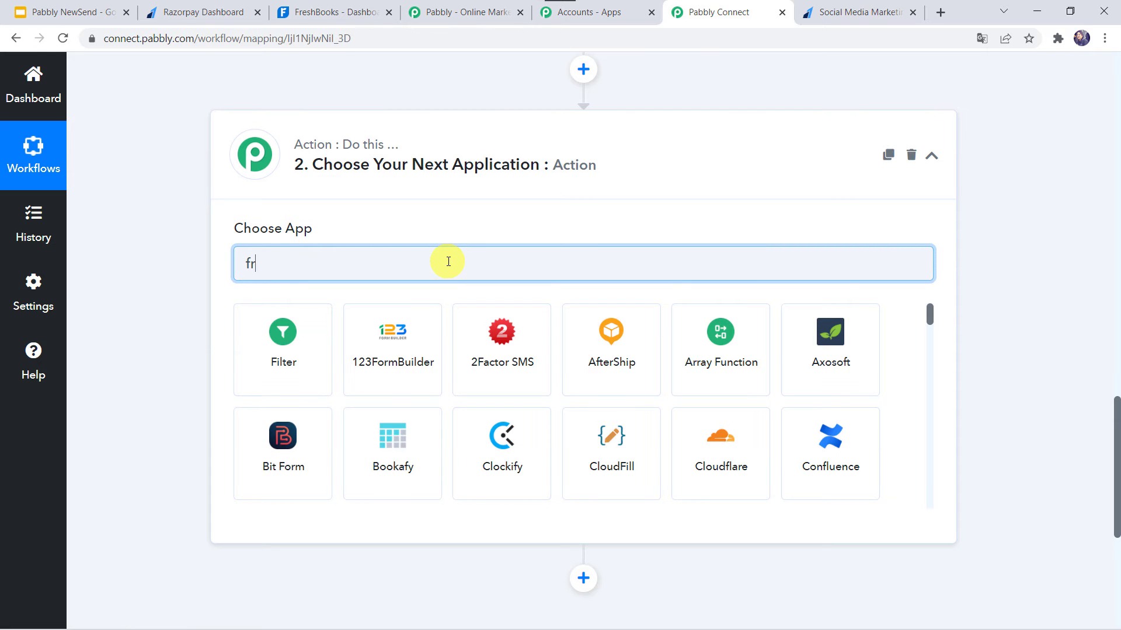
type("es")
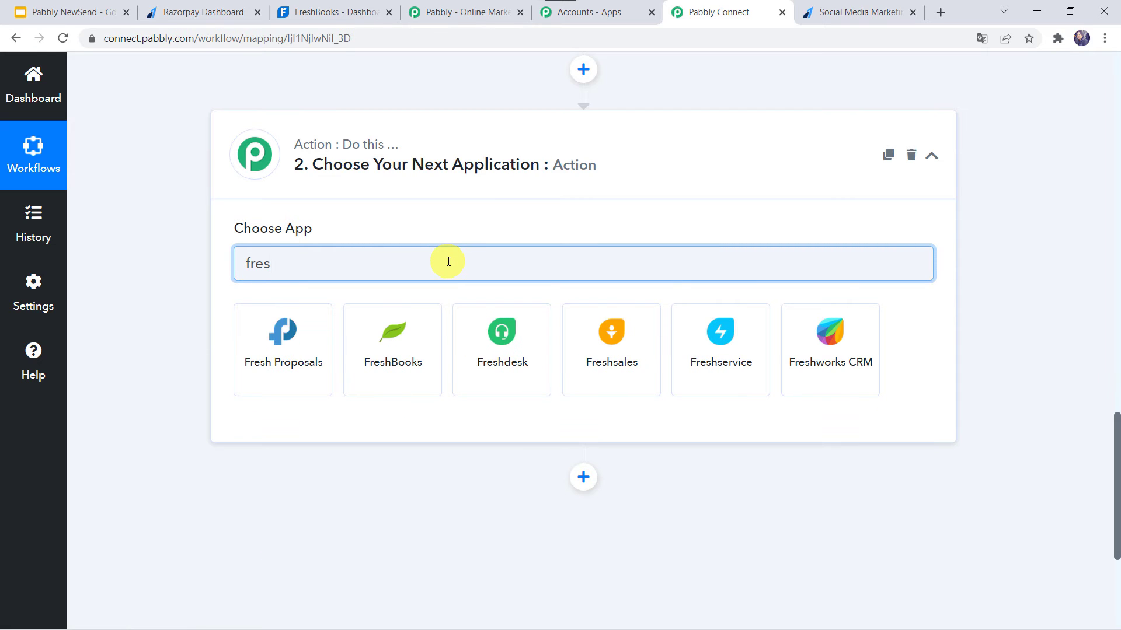
left_click(404, 370)
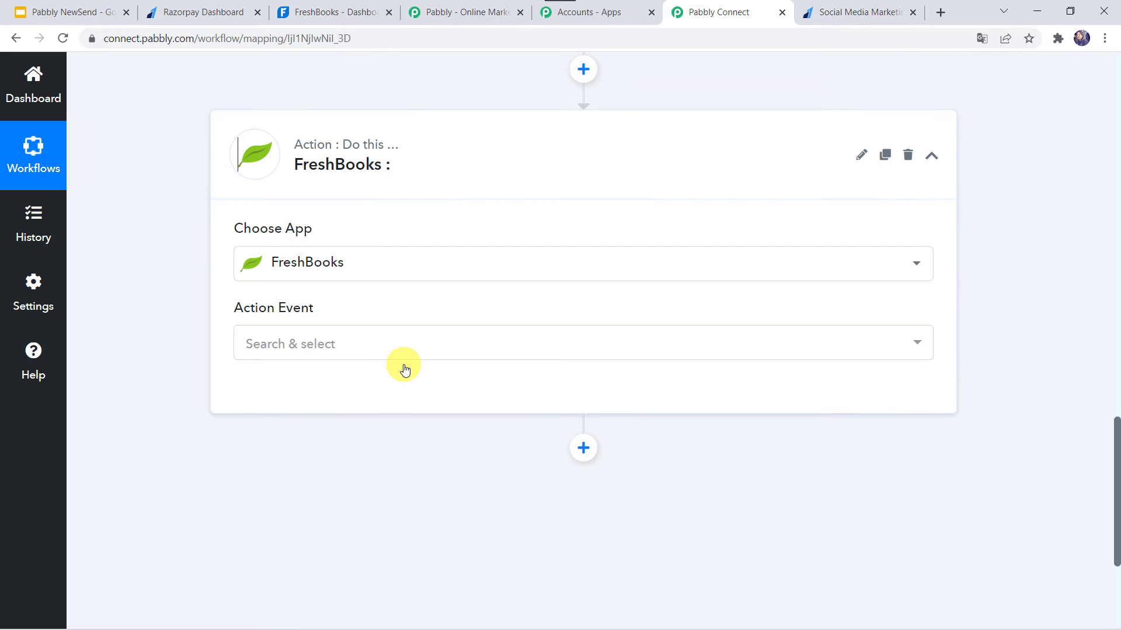
left_click(295, 343)
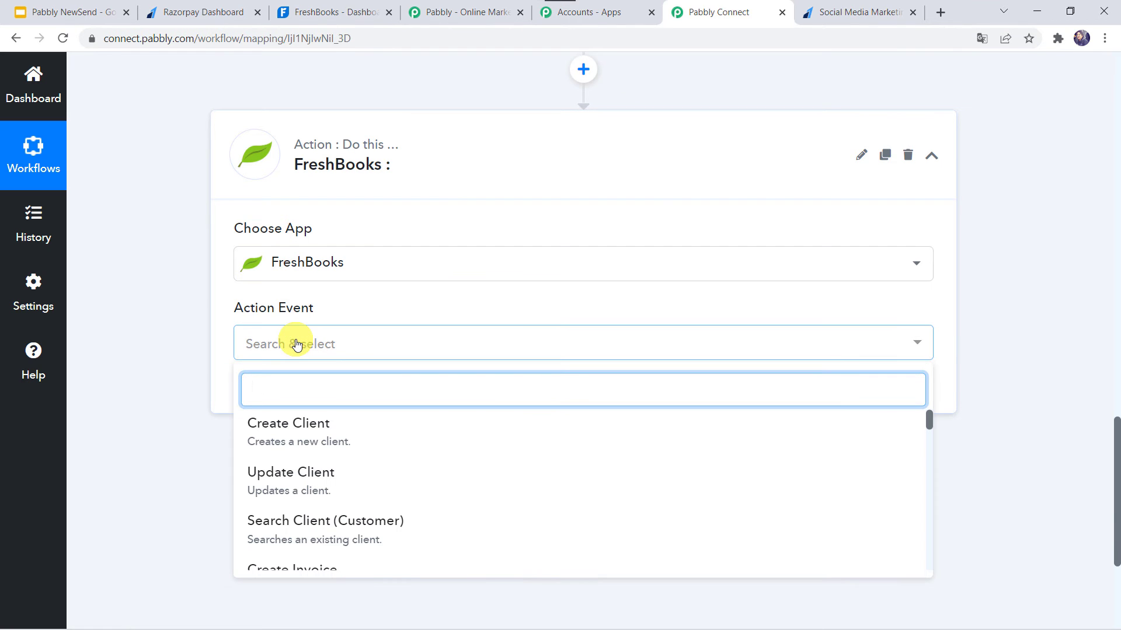
left_click(297, 436)
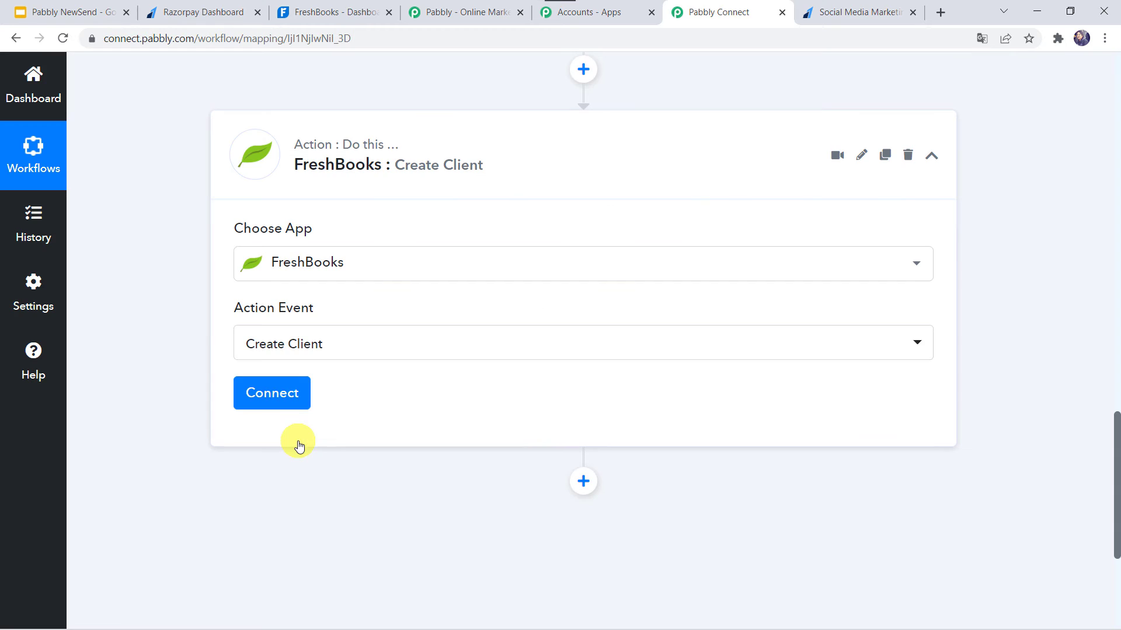
Connect the Create Client action to the FreshBooks account through a new, authenticated connection.
left_click(279, 394)
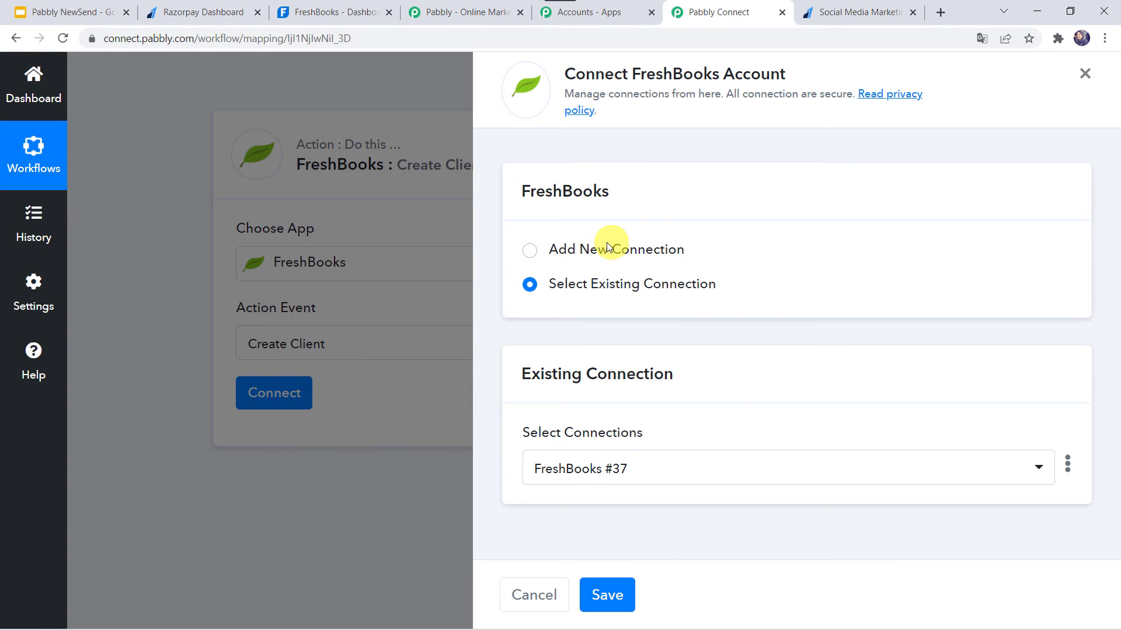
left_click(600, 251)
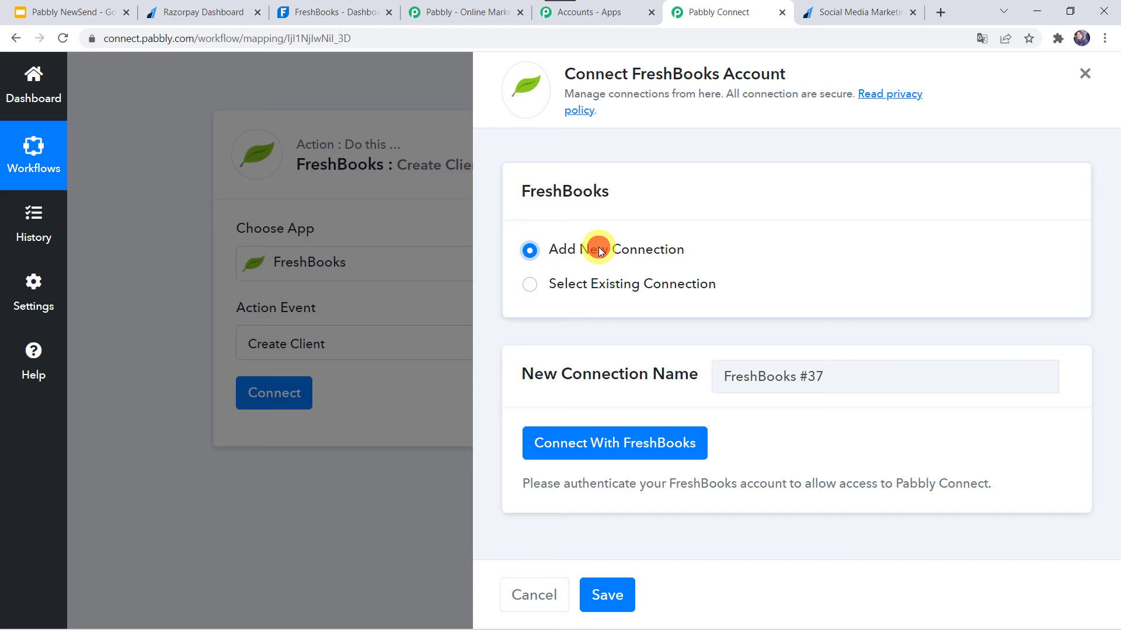
left_click(603, 445)
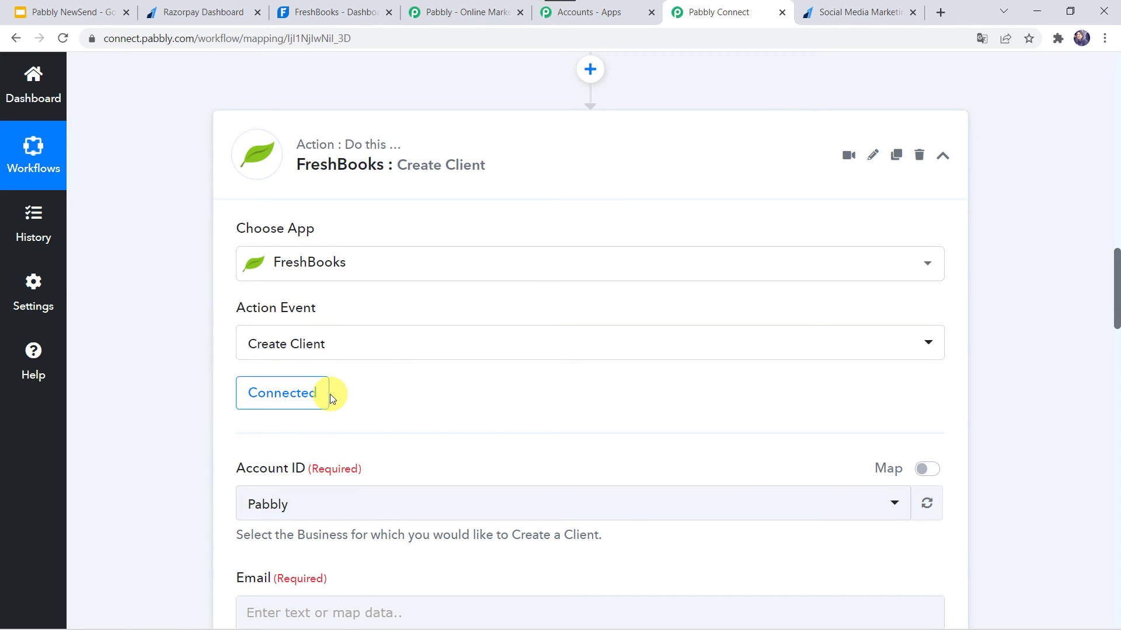
Select Pabbly as the Account ID for the new client, and compare the client fields with the captured Razorpay response.
scroll(350, 397, "down", 2)
left_click(315, 381)
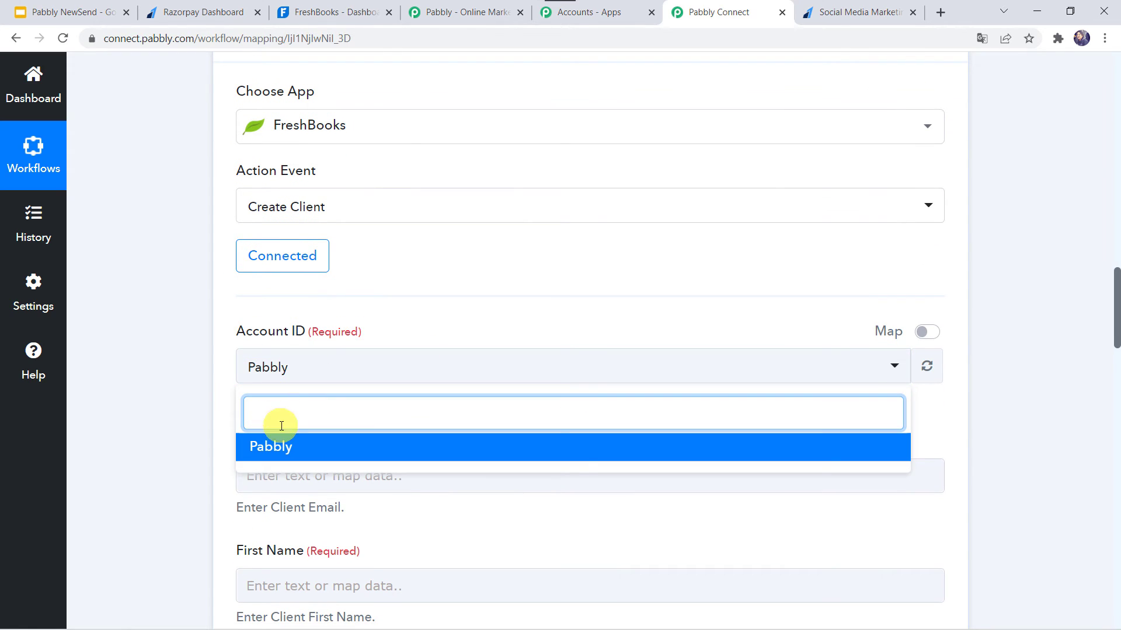
left_click(277, 447)
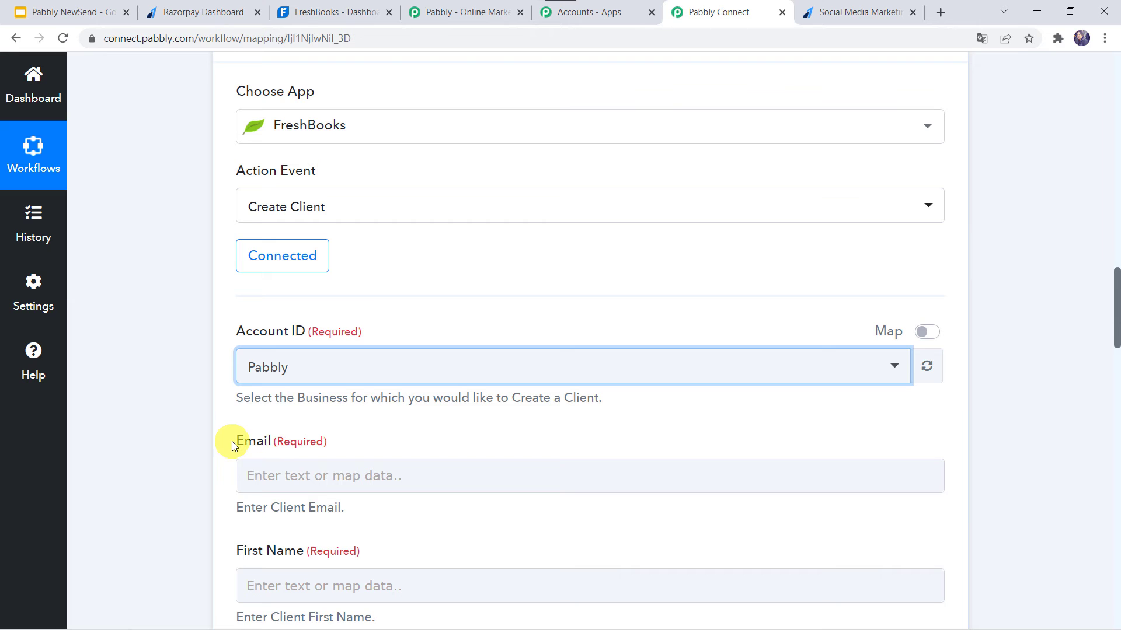
scroll(232, 441, "down", 4)
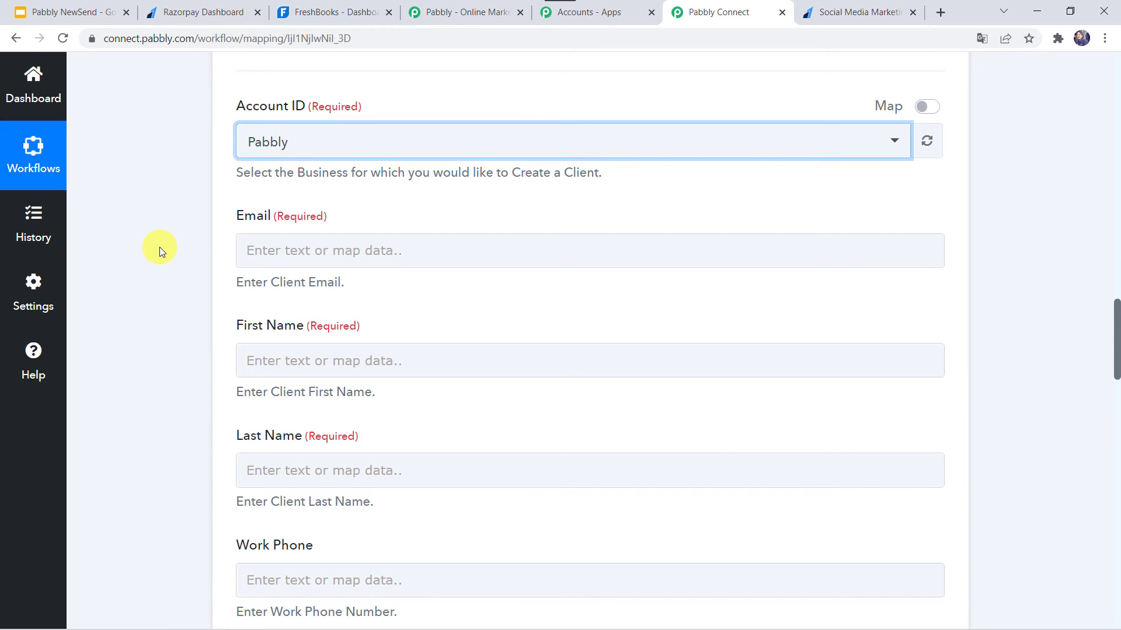
scroll(159, 247, "up", 15)
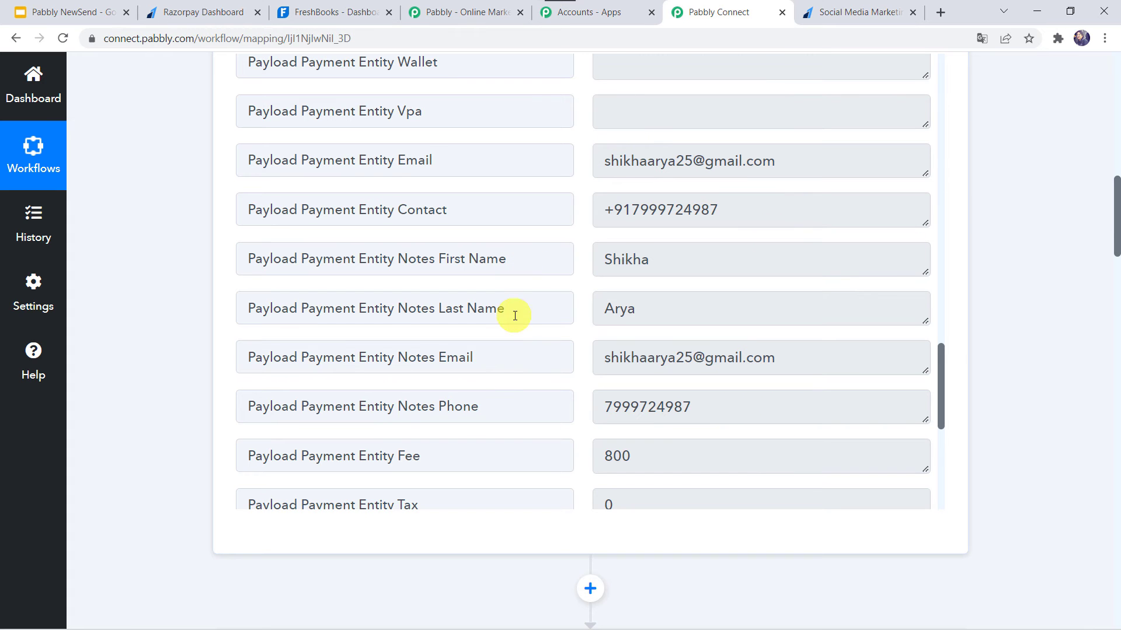
scroll(135, 486, "down", 15)
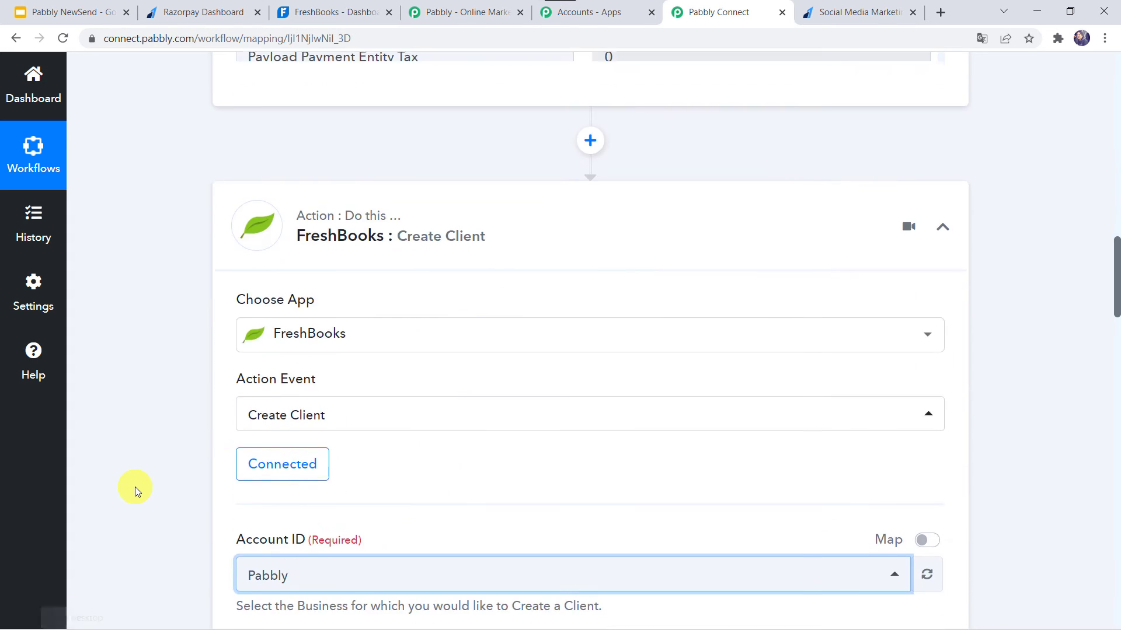
Map the new client's Email to Payload Payment Entity Email from the Razorpay Payment Captured step.
left_click(251, 217)
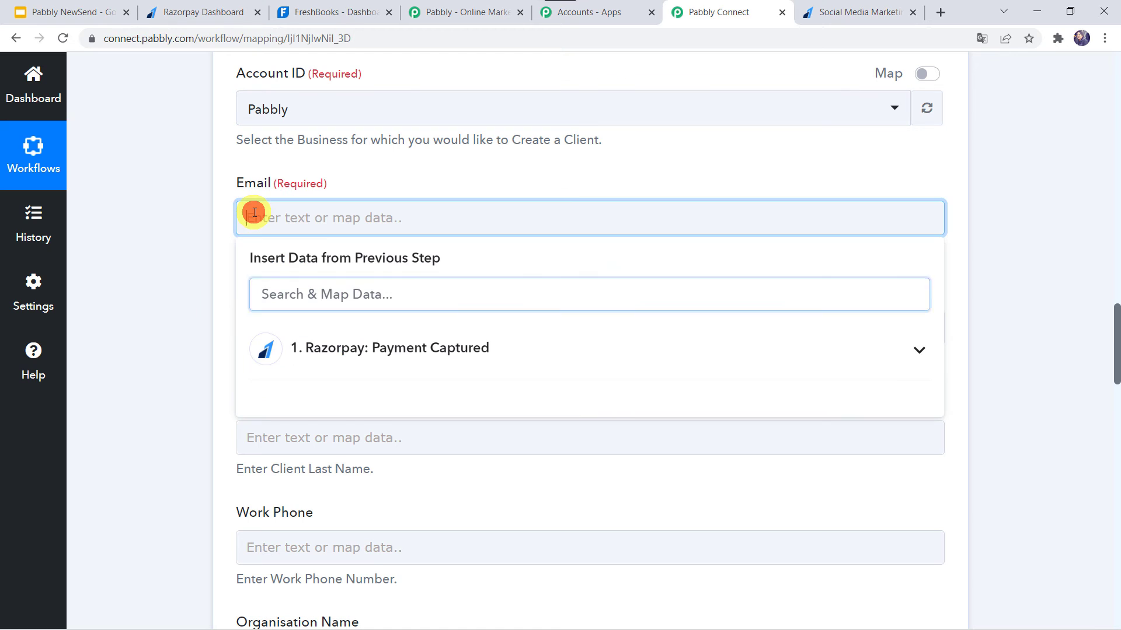
left_click(333, 356)
type("@")
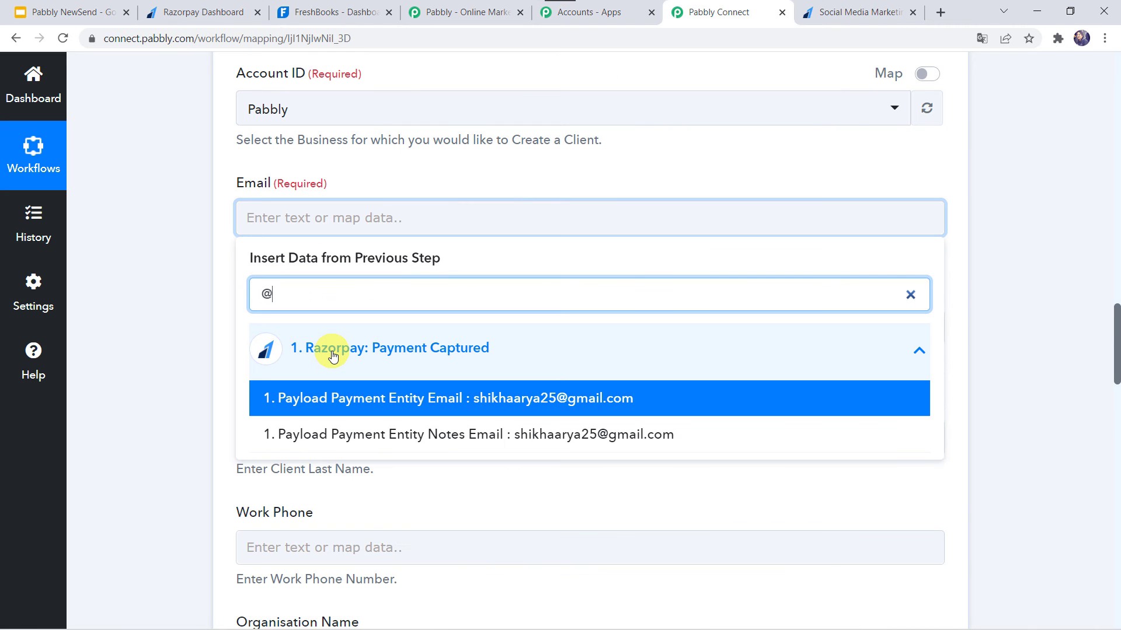
left_click(414, 392)
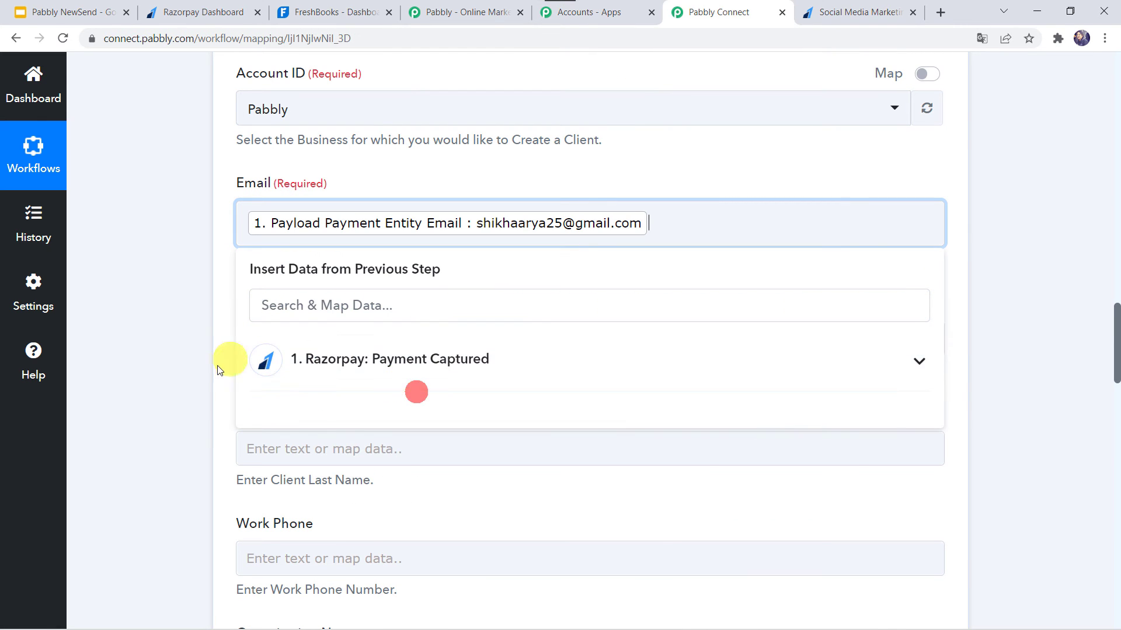
left_click(216, 369)
Map the client's First Name to Payload Payment Entity Notes First Name from the Razorpay response.
scroll(216, 366, "down", 2)
left_click(247, 227)
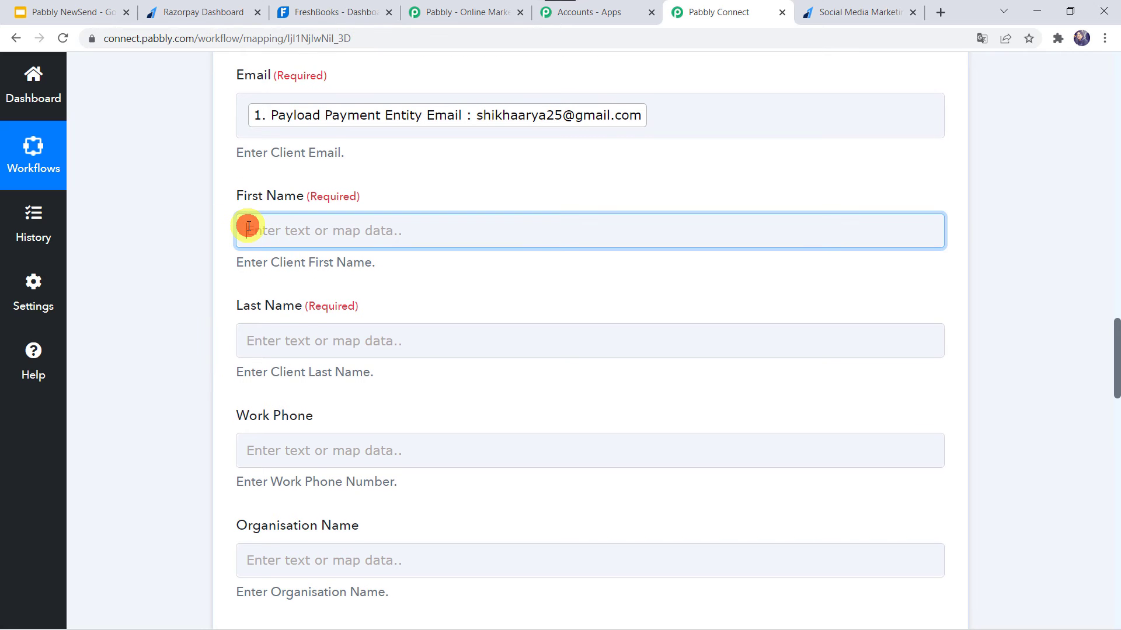
type("s")
key("BackSpace")
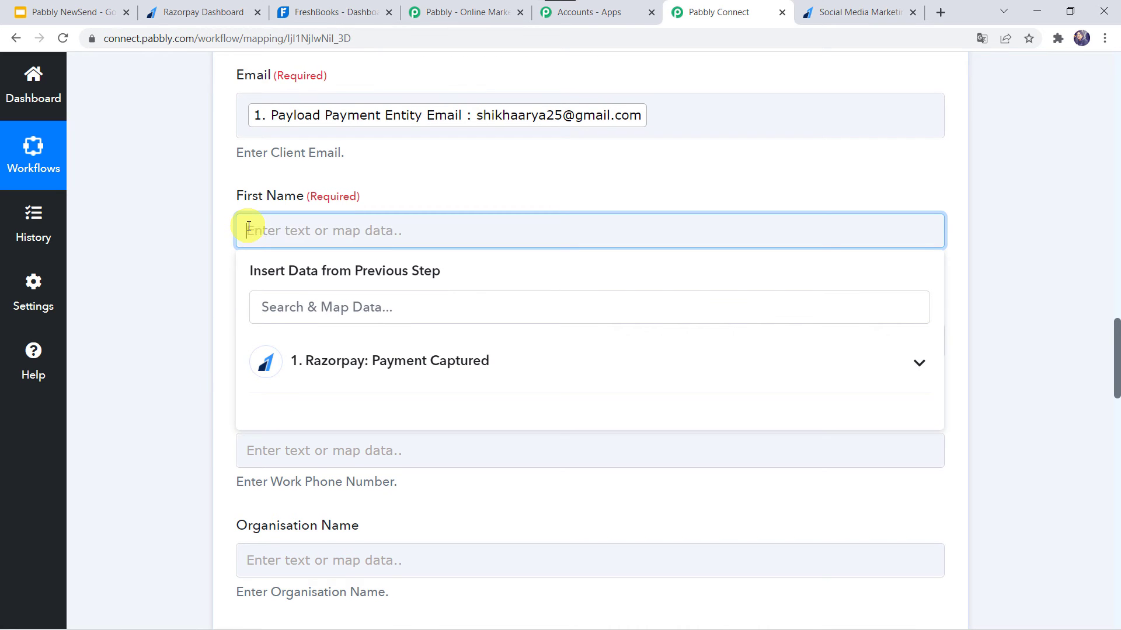
left_click(290, 313)
type("shi")
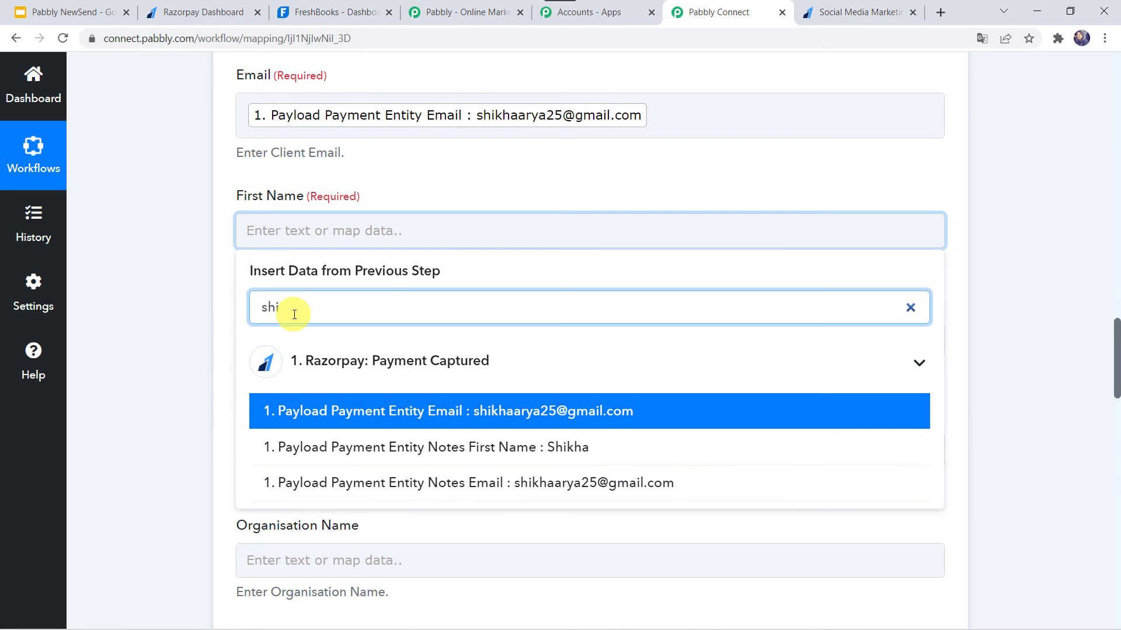
left_click(346, 443)
left_click(193, 409)
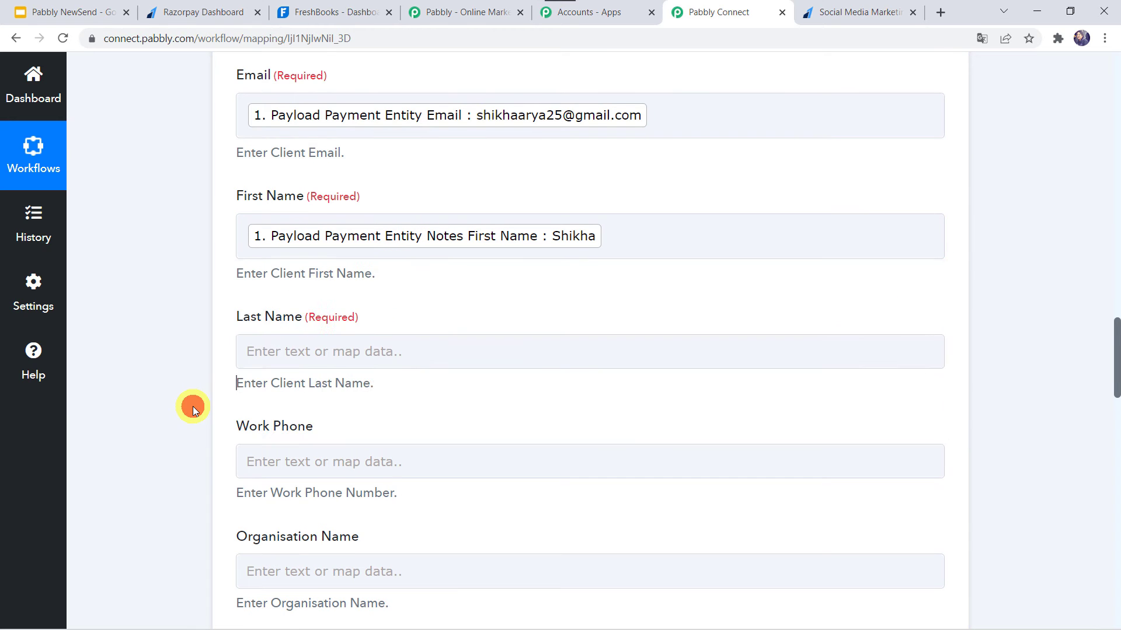
Map the client's Last Name to Payload Payment Entity Notes Last Name from the Razorpay response.
scroll(193, 409, "down", 2)
left_click(275, 206)
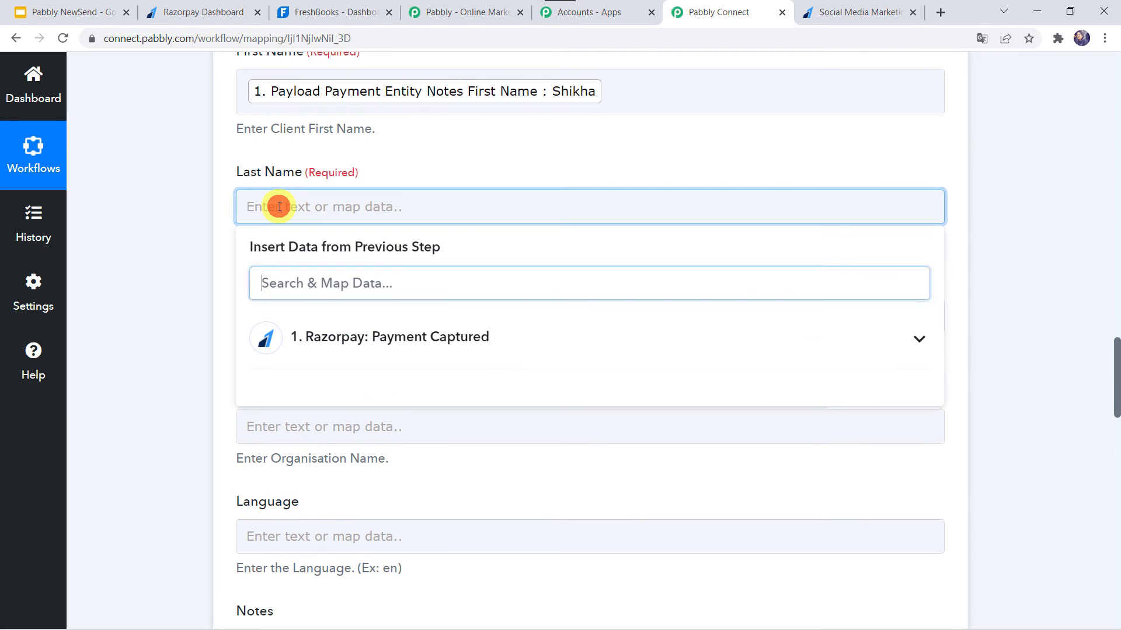
left_click(340, 349)
type("a")
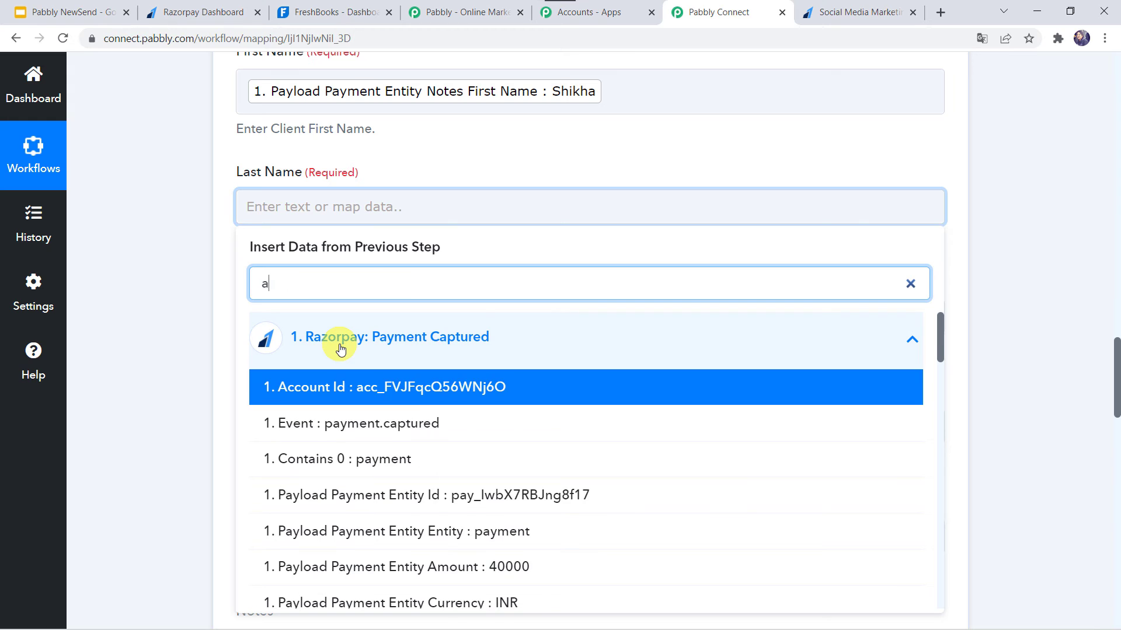
type("rya")
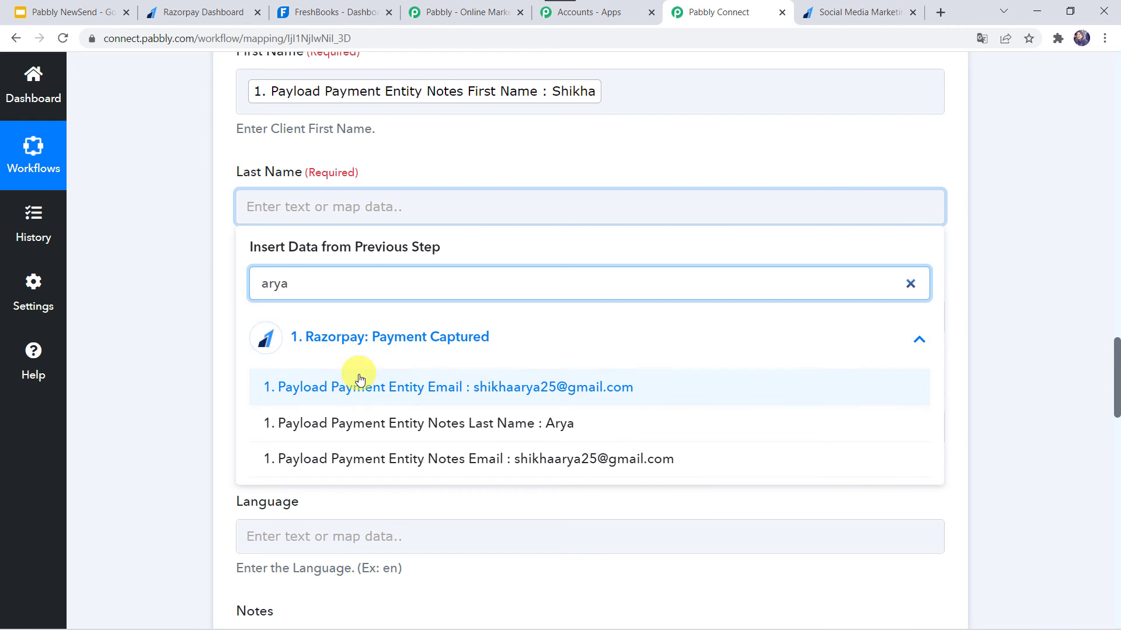
left_click(338, 422)
left_click(138, 380)
Map the client's Work Phone to Payload Payment Entity Contact from the Razorpay response.
scroll(138, 380, "down", 3)
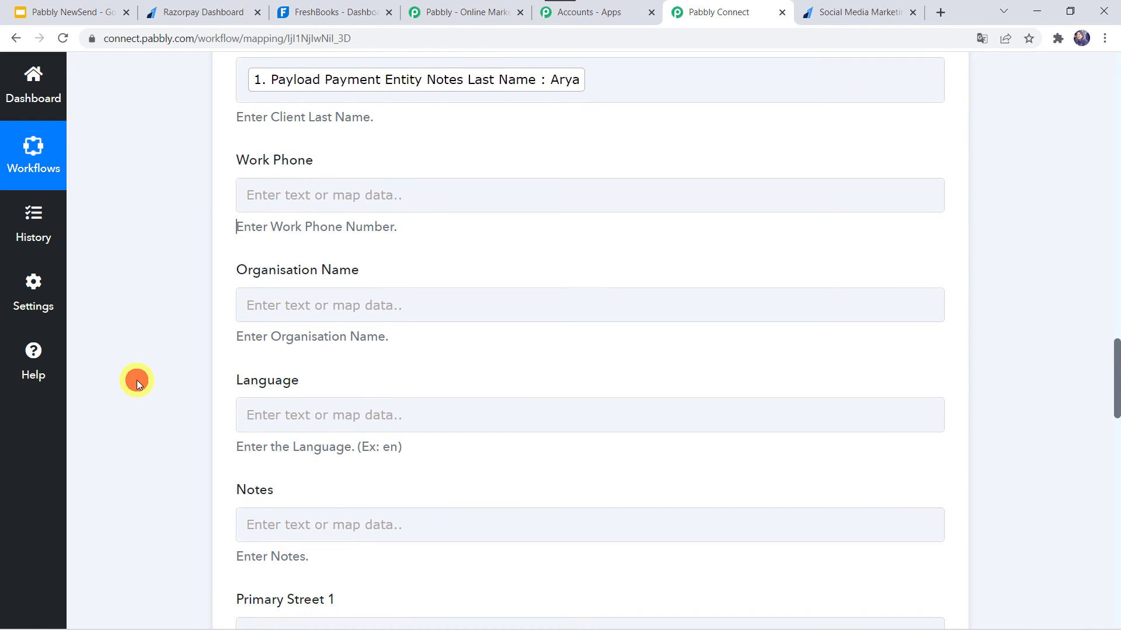
left_click(294, 188)
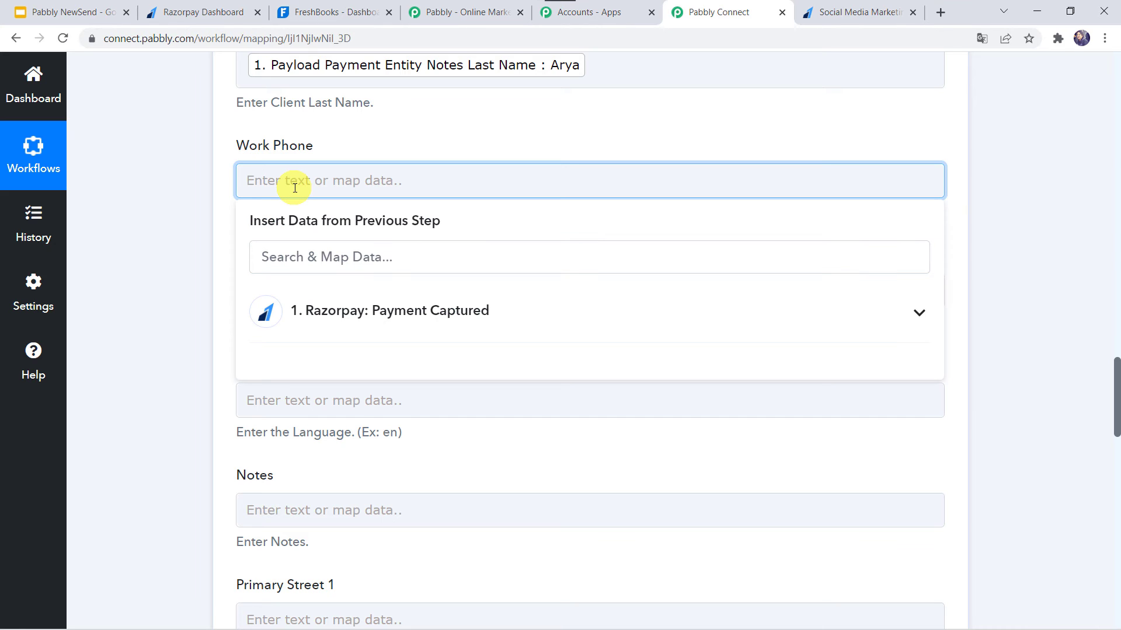
left_click(293, 260)
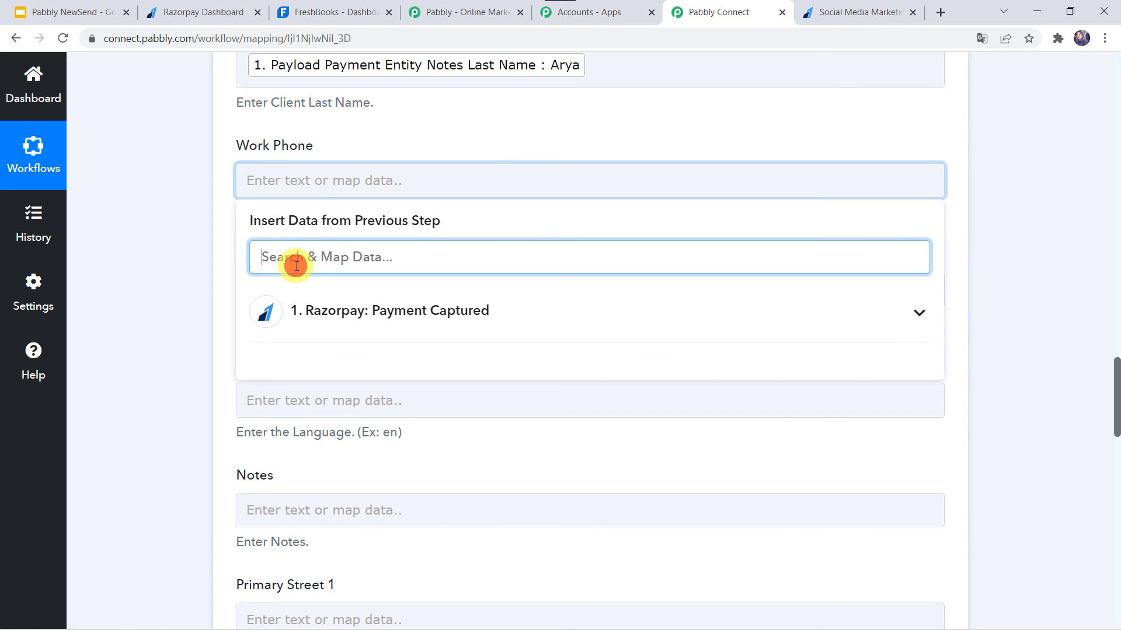
type("799")
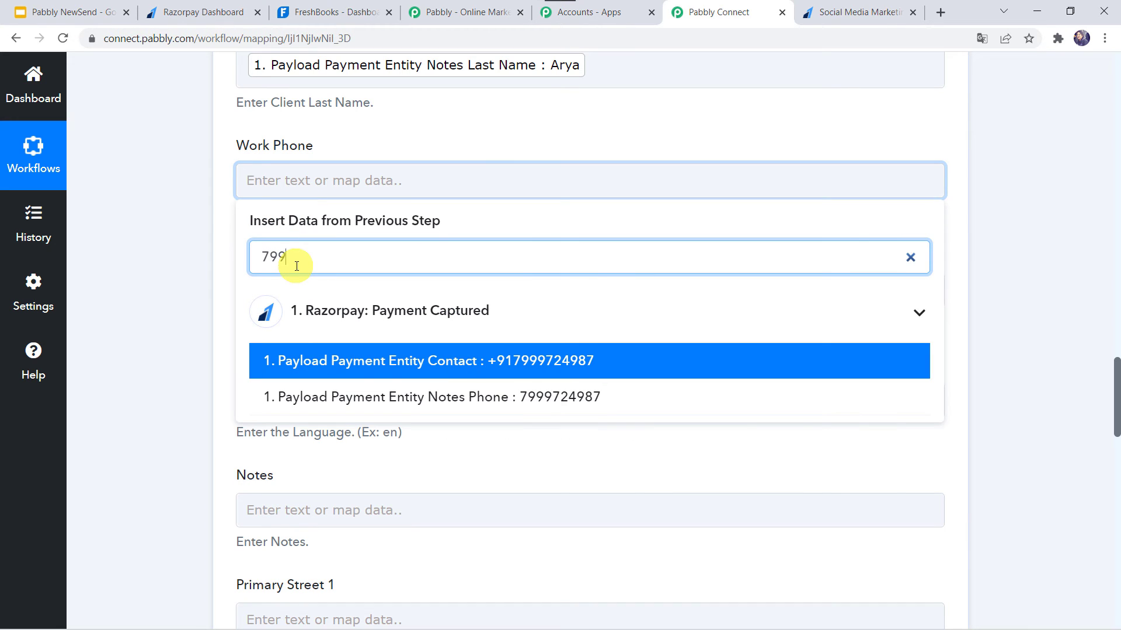
left_click(320, 360)
left_click(180, 351)
Leave Organisation Name empty and set the client's Language to En.
scroll(180, 351, "down", 2)
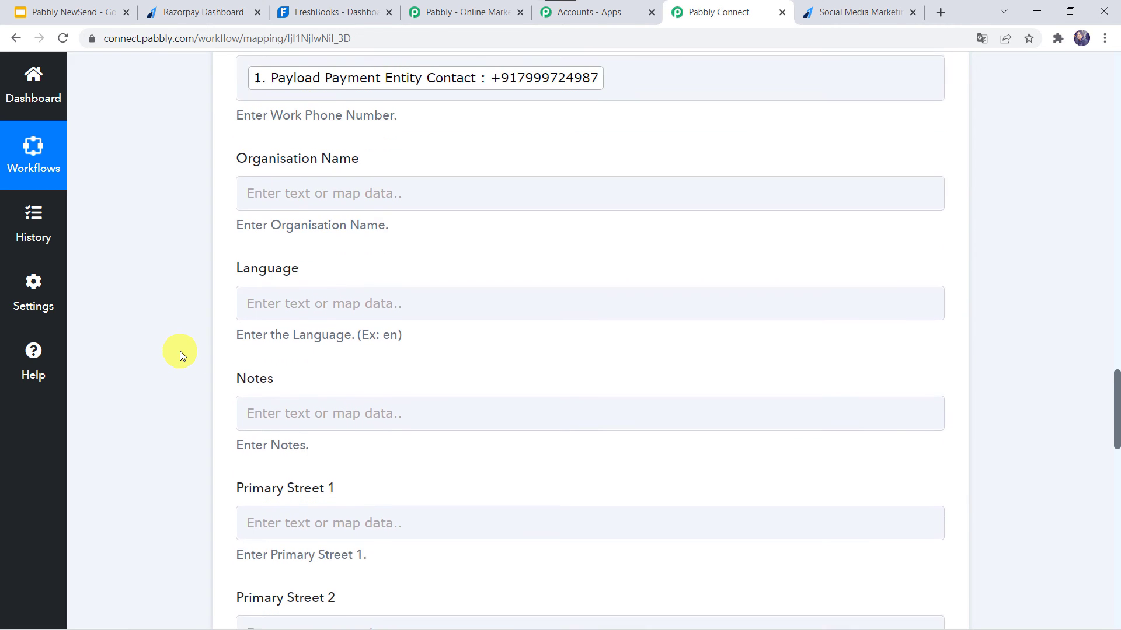
left_click(267, 170)
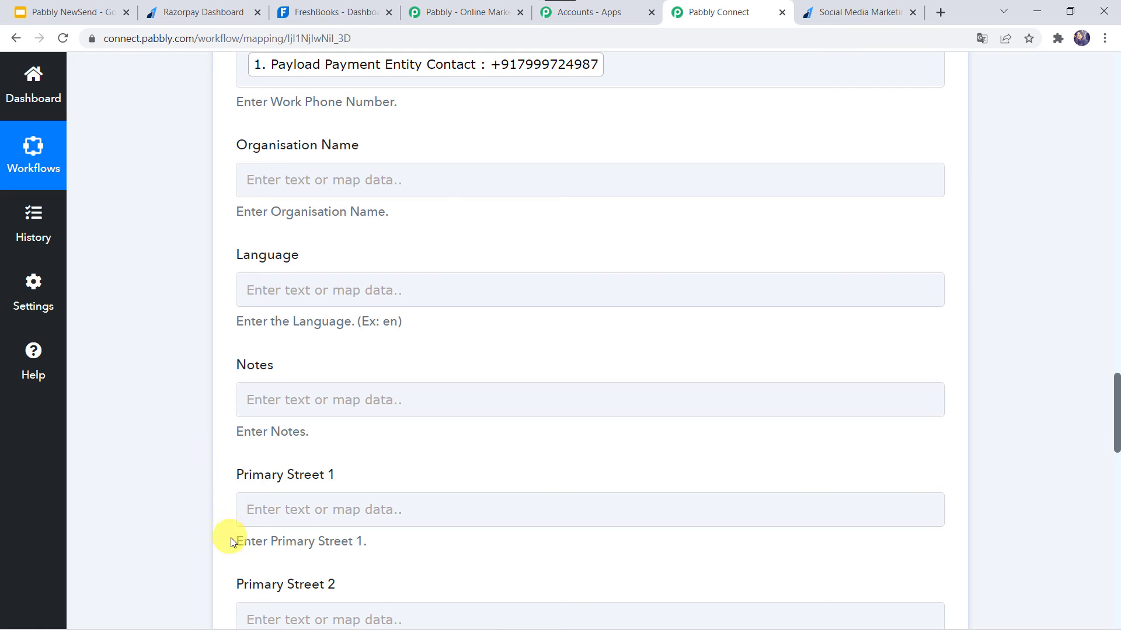
scroll(253, 529, "down", 3)
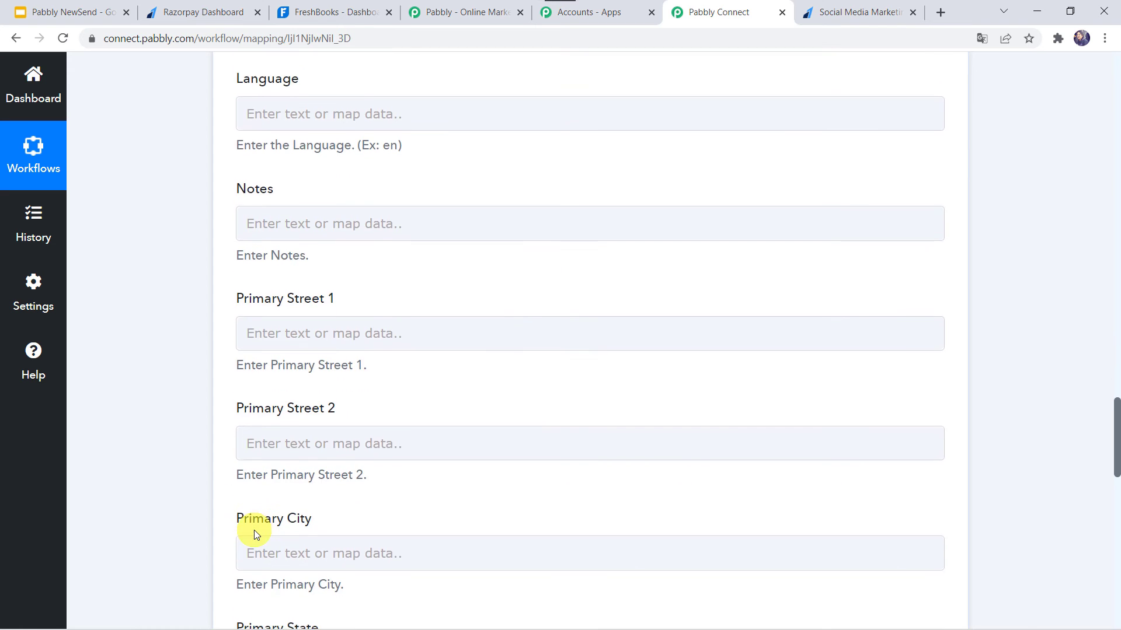
scroll(254, 530, "up", 3)
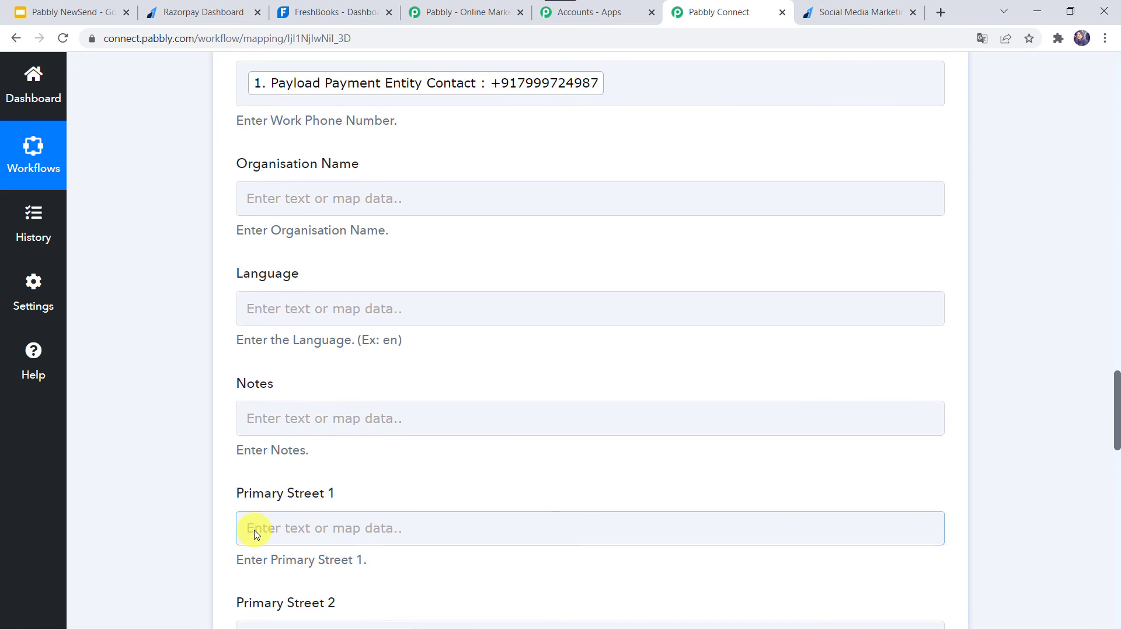
left_click(290, 304)
type("En")
left_click(152, 371)
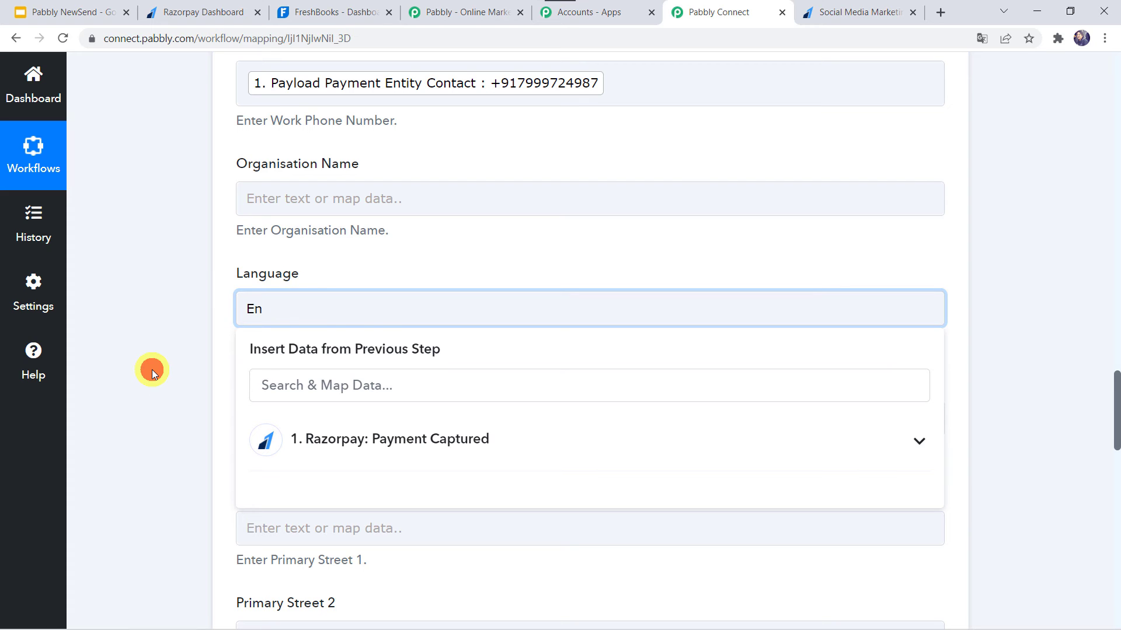
Leave the notes, address and VAT fields empty, then save the Create Client action and send its test request.
scroll(151, 374, "down", 4)
scroll(152, 369, "down", 13)
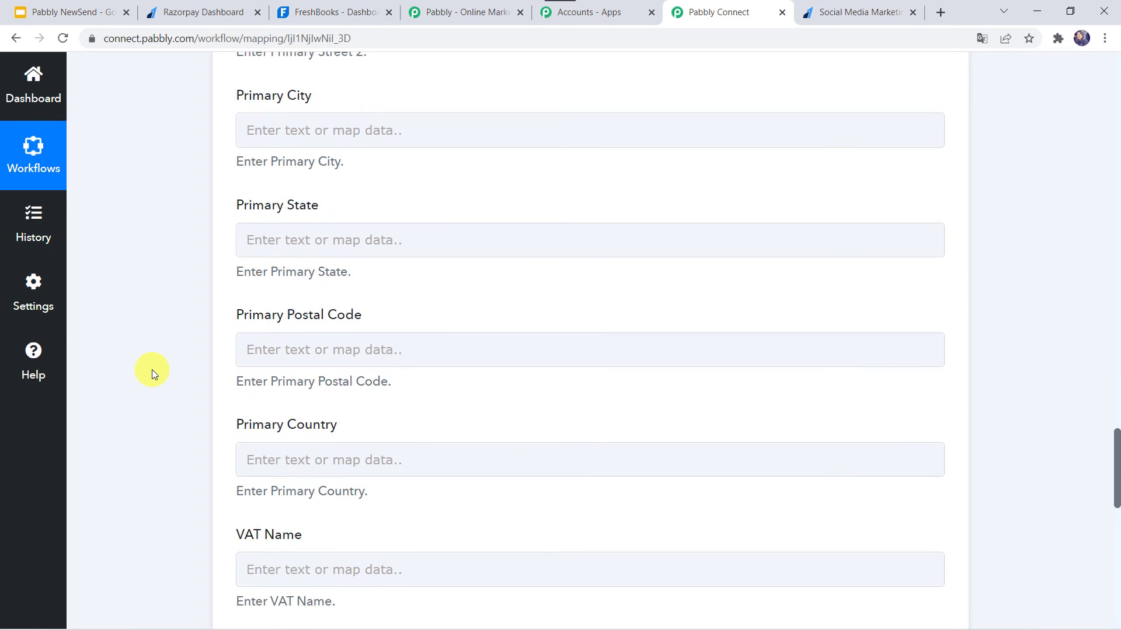
scroll(152, 369, "up", 3)
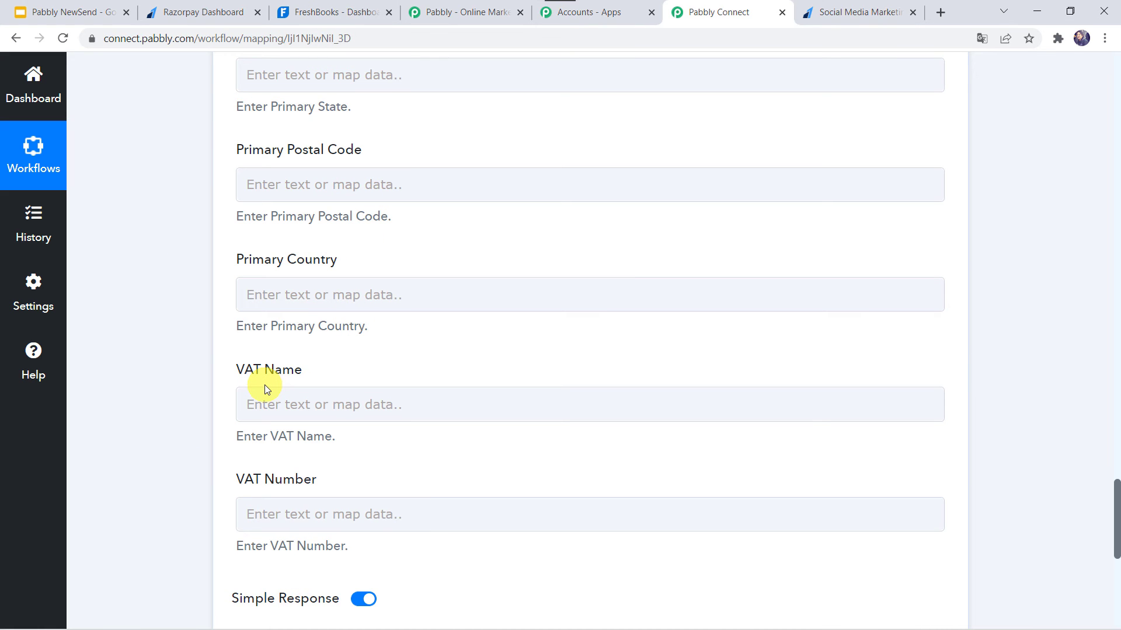
scroll(264, 384, "down", 3)
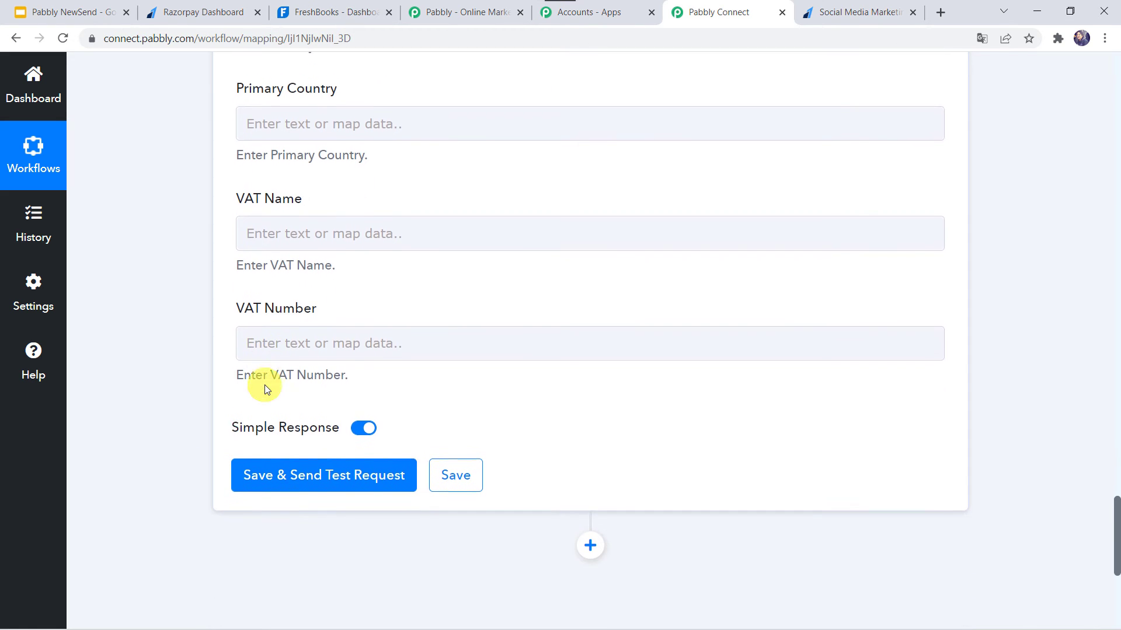
left_click(319, 474)
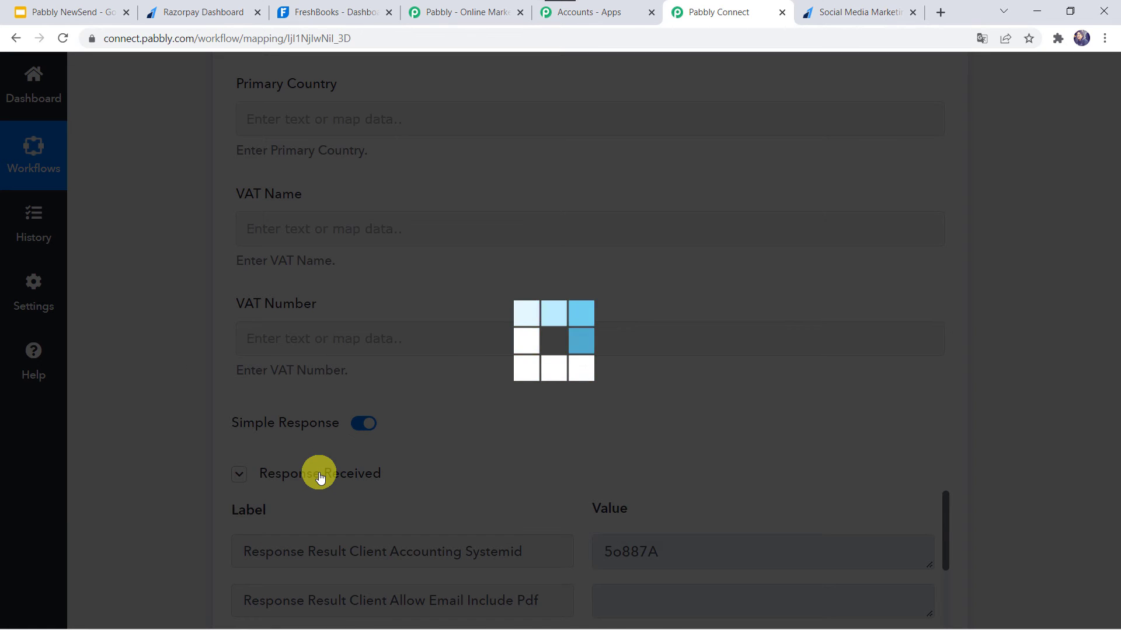
scroll(166, 517, "down", 4)
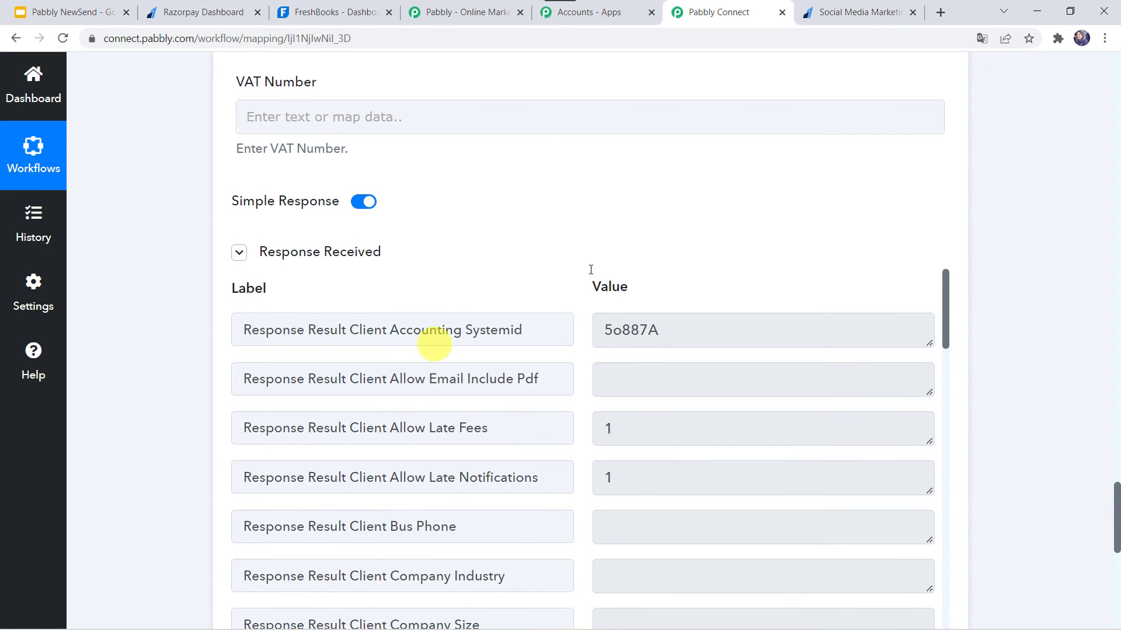
Switch to FreshBooks and check the newly created client's name, email and phone in the Clients list and client record.
left_click(348, 11)
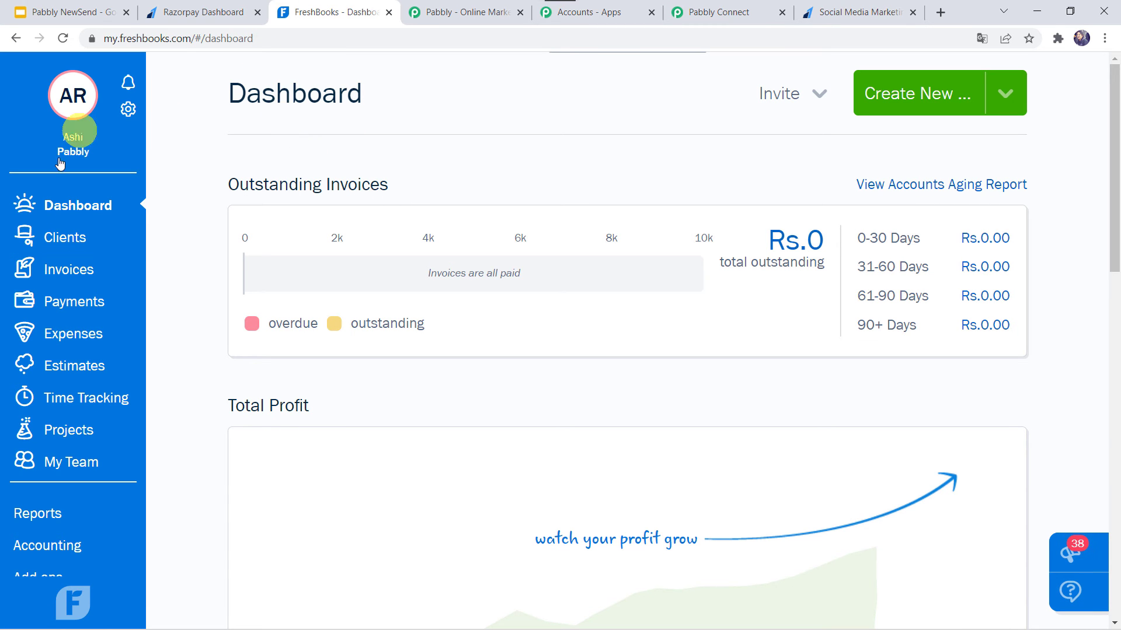
left_click(67, 238)
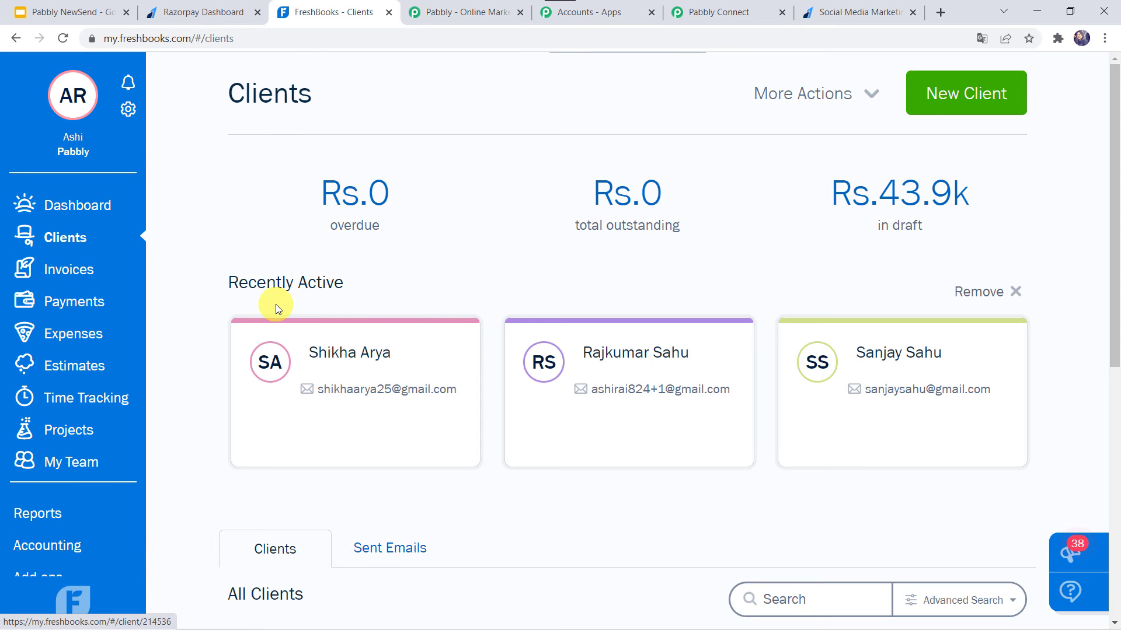
scroll(275, 301, "down", 4)
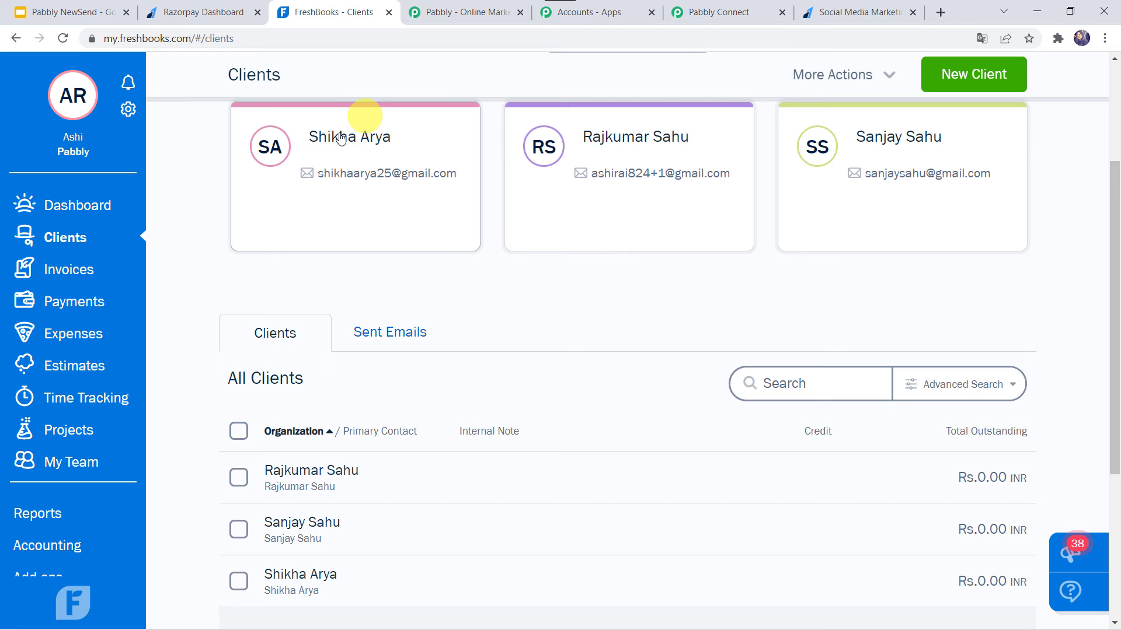
left_click(345, 185)
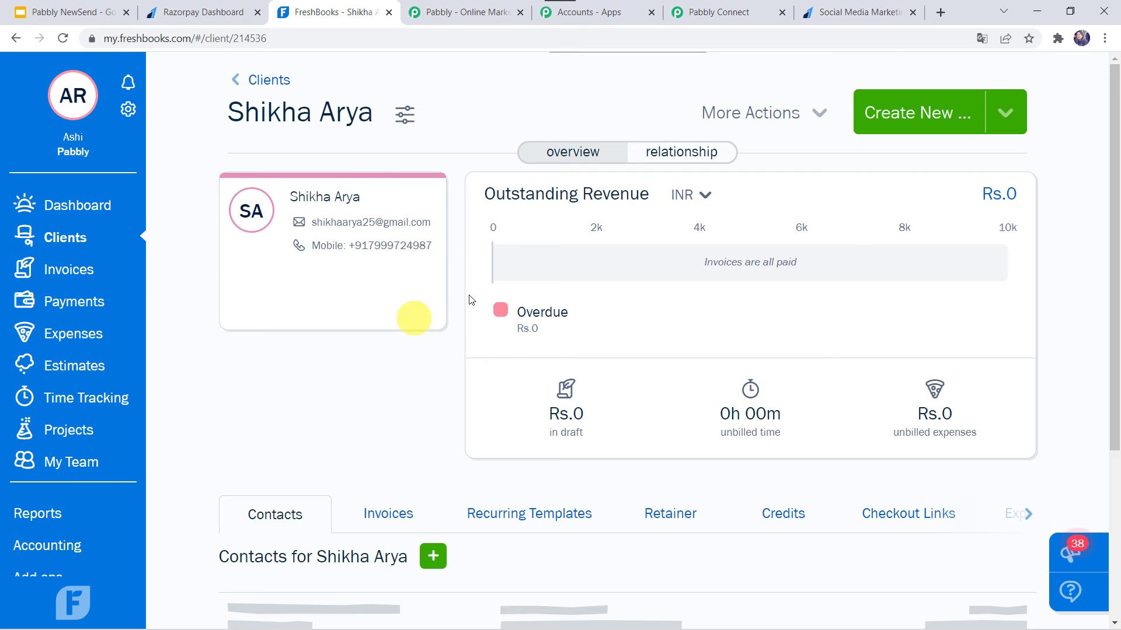
left_click(264, 88)
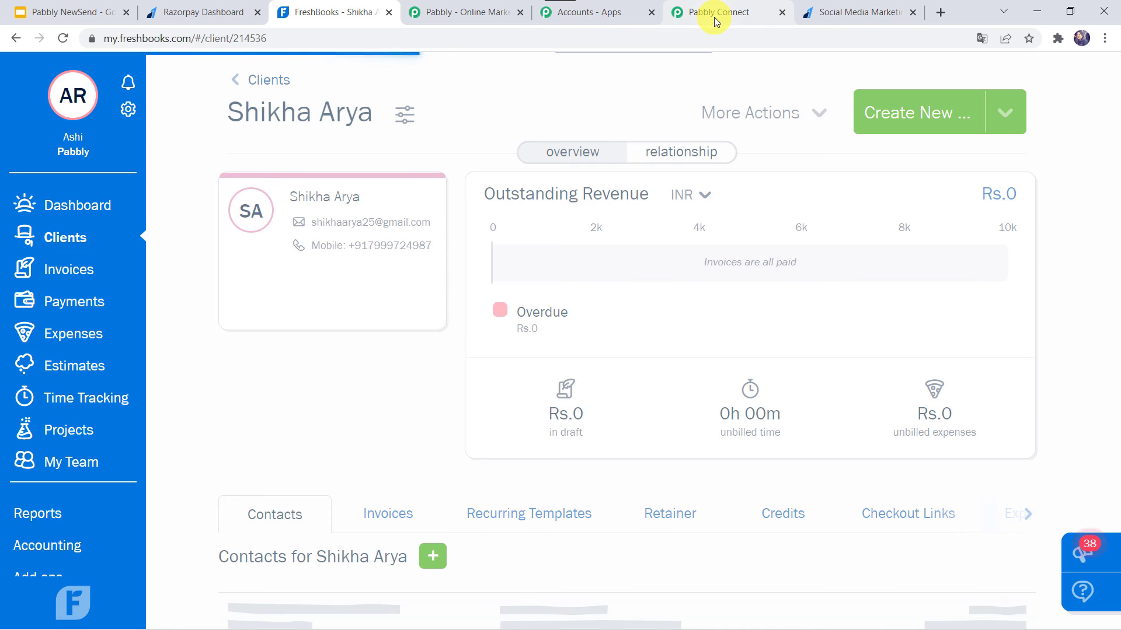
Return to Pabbly Connect and save the FreshBooks Create Client action.
left_click(716, 17)
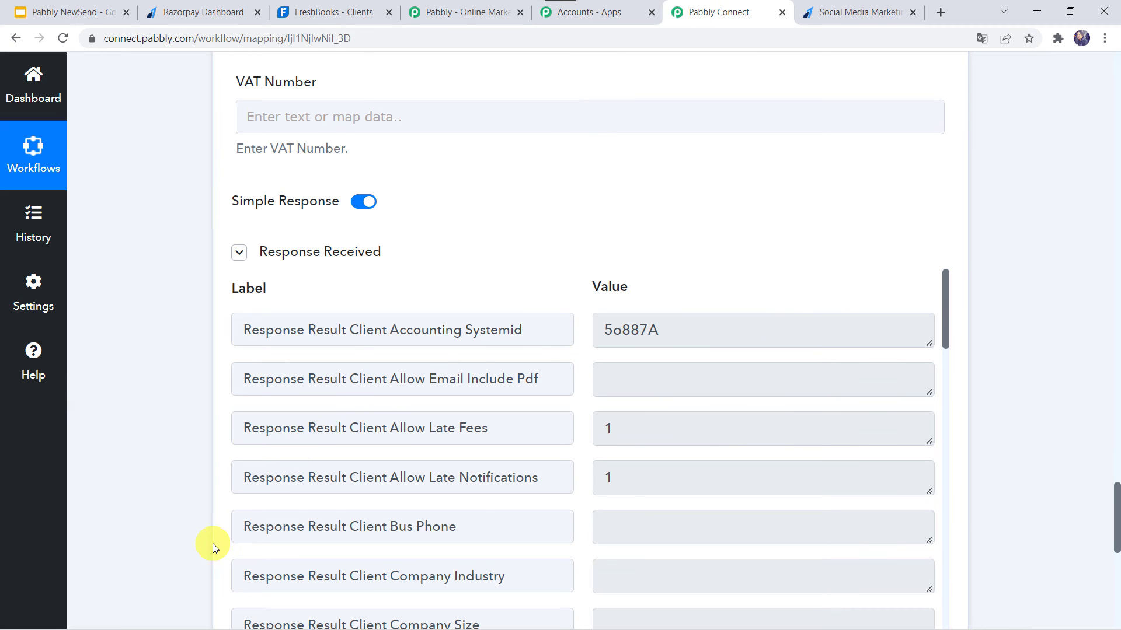
scroll(213, 543, "down", 5)
left_click(472, 448)
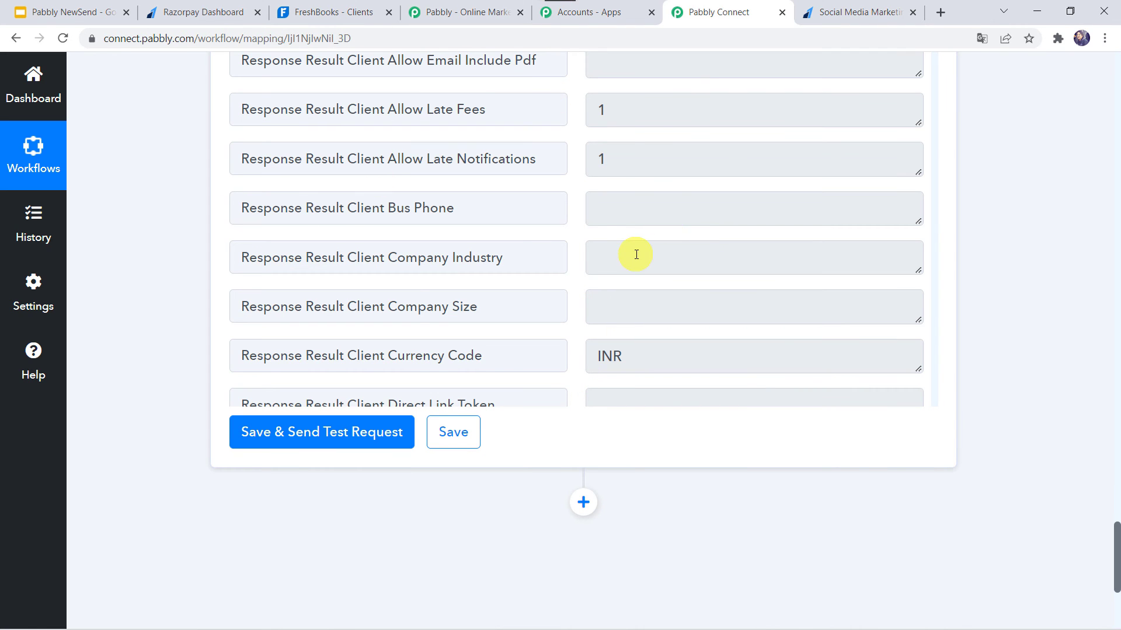
scroll(636, 254, "up", 2)
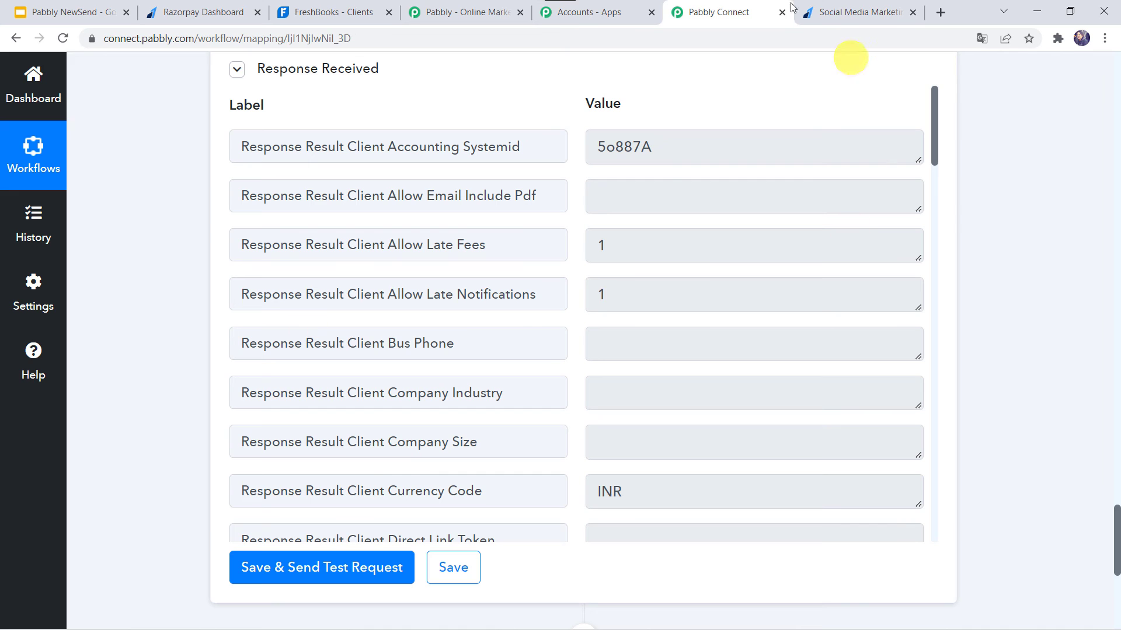
Switch to the Razorpay Social Media Marketing Tutorial payment page and reload it to get a blank payment form.
left_click(842, 10)
left_click(452, 29)
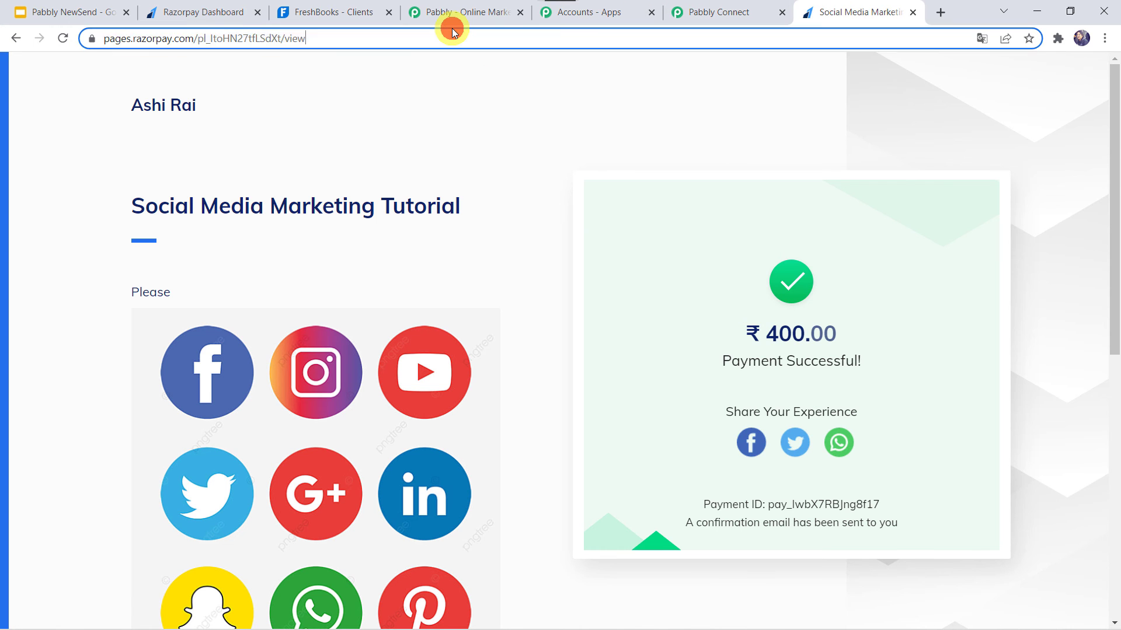
key("Return")
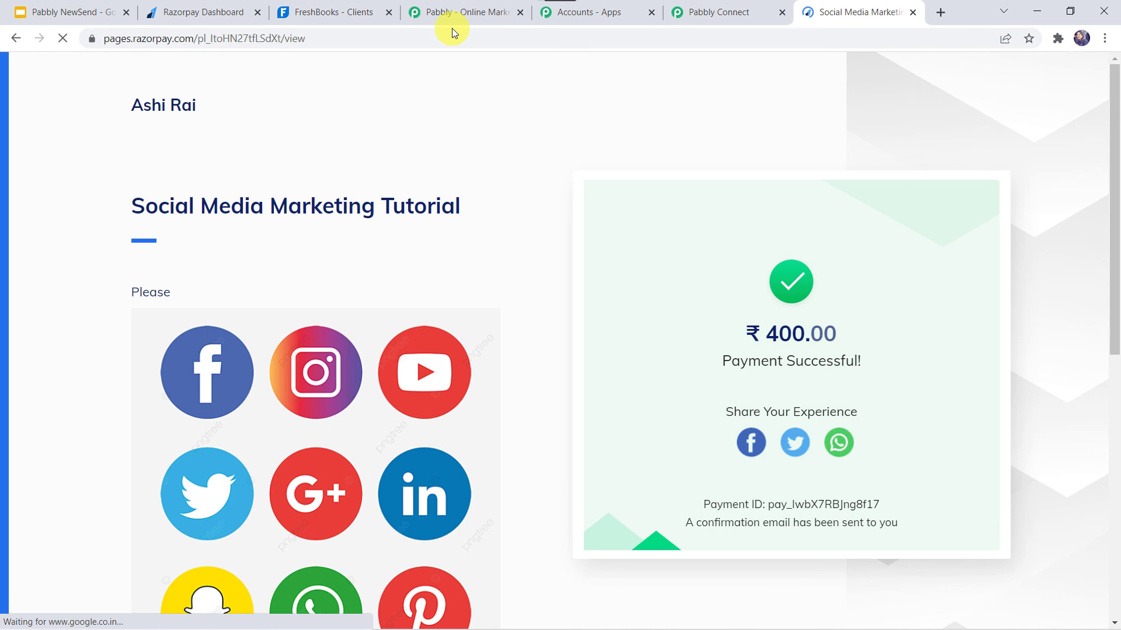
scroll(471, 241, "down", 3)
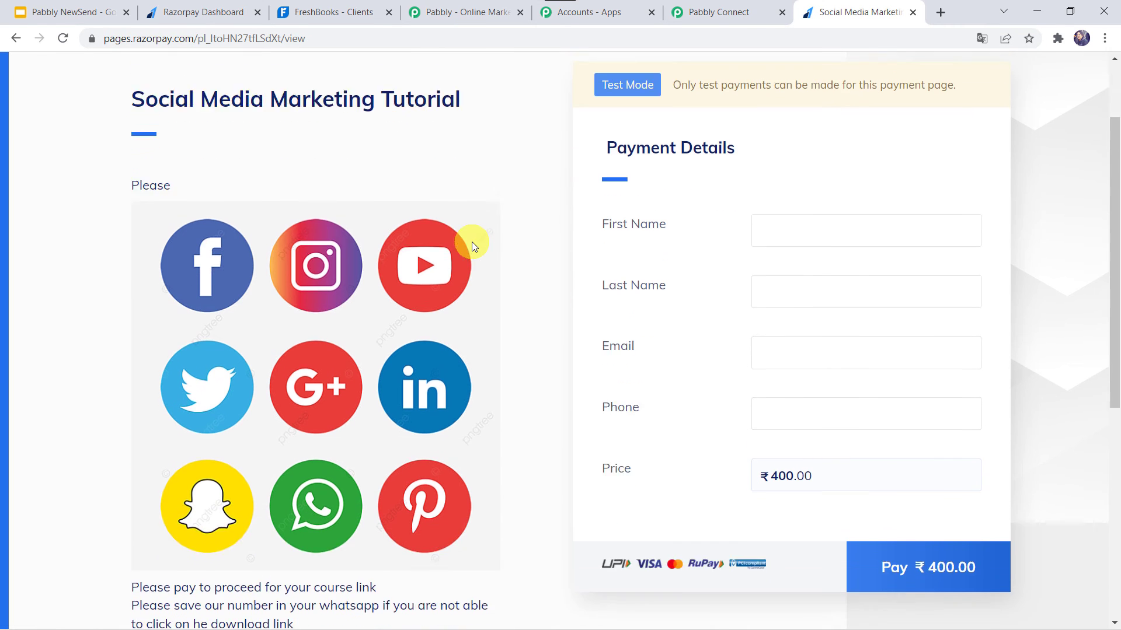
Fill in the customer's first and last name on the Social Media Marketing Tutorial payment form.
left_click(846, 141)
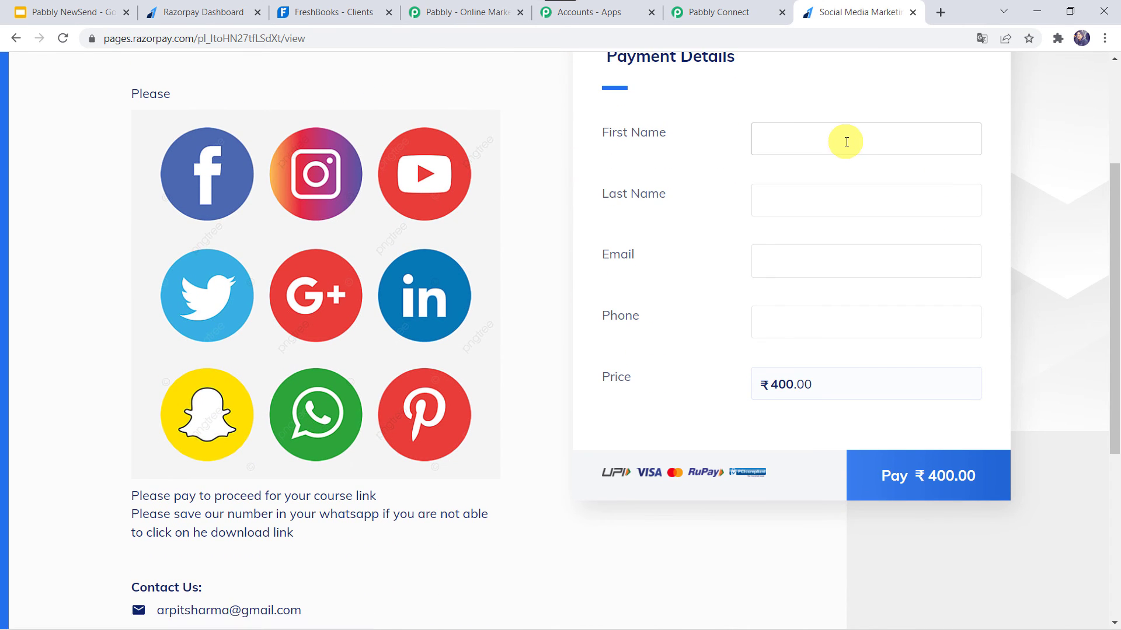
left_click(846, 141)
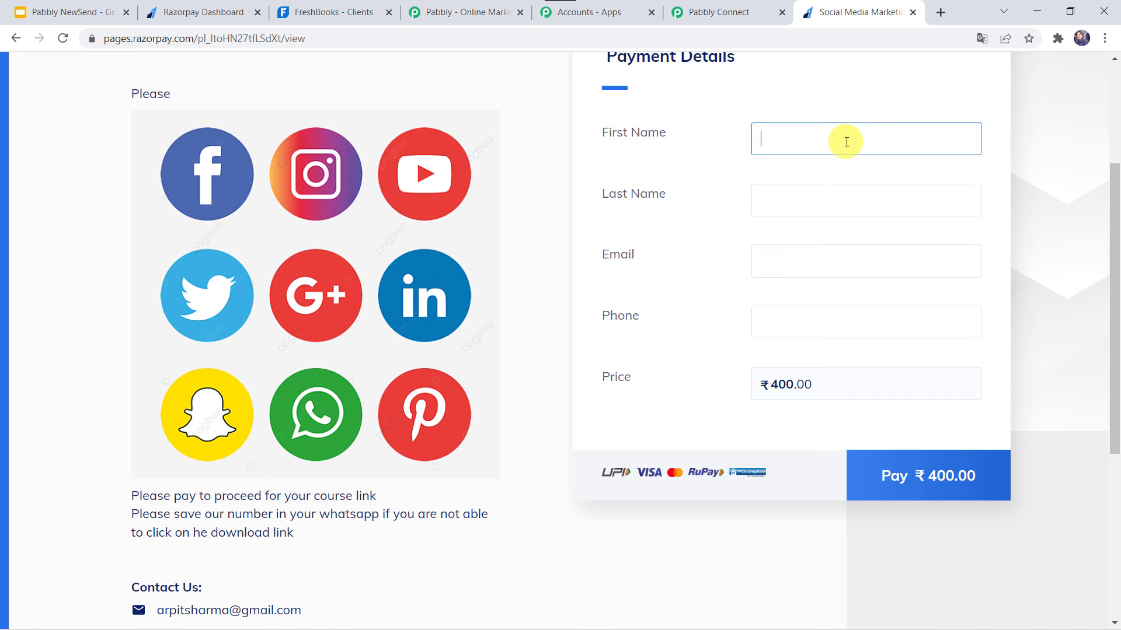
key("Tab")
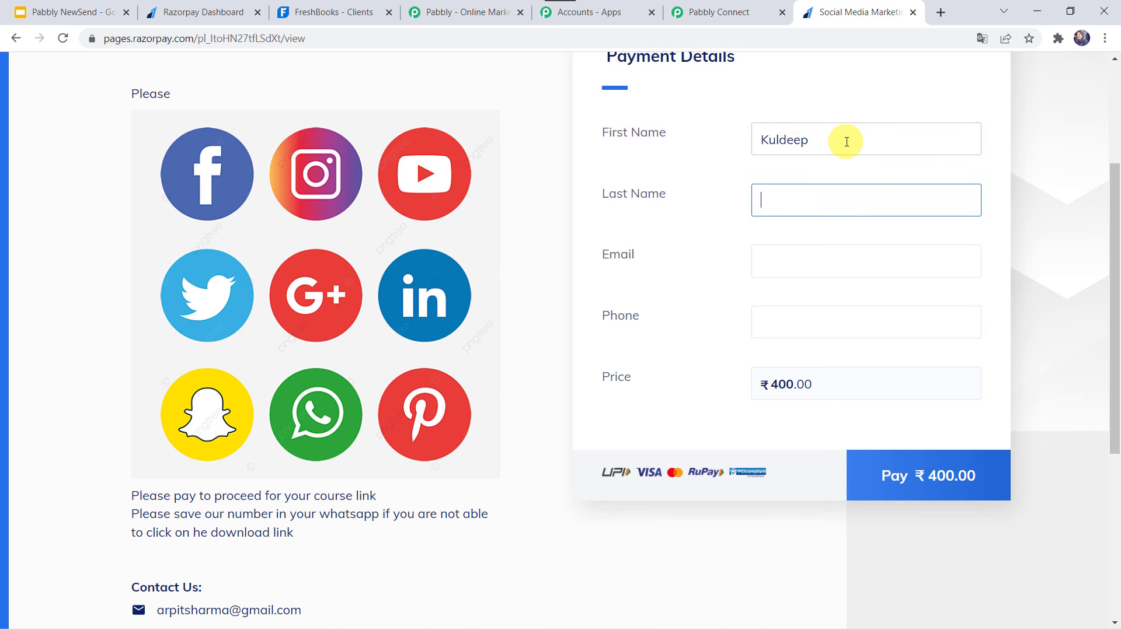
key("Tab")
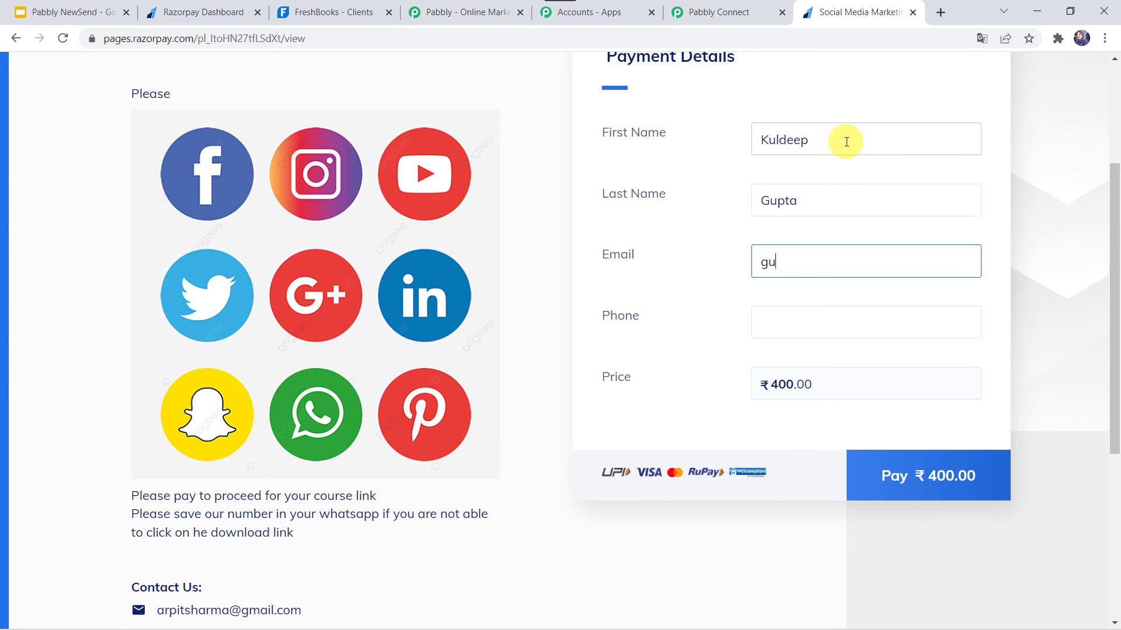
Enter the customer's email and phone number, then proceed to pay the ₹400 price.
key("Tab")
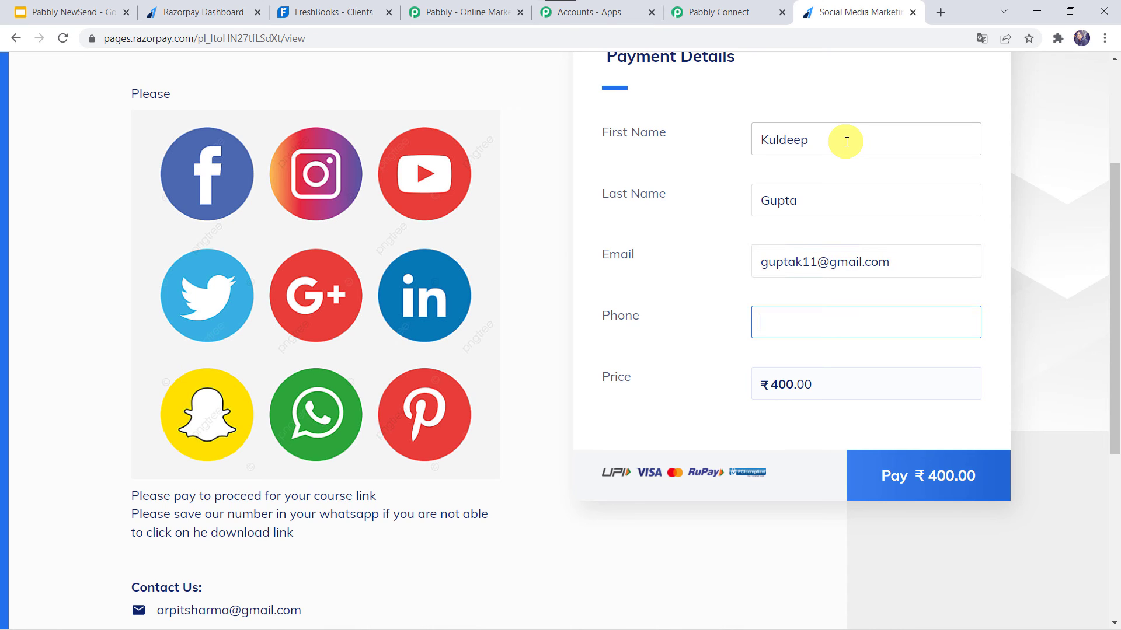
left_click(914, 476)
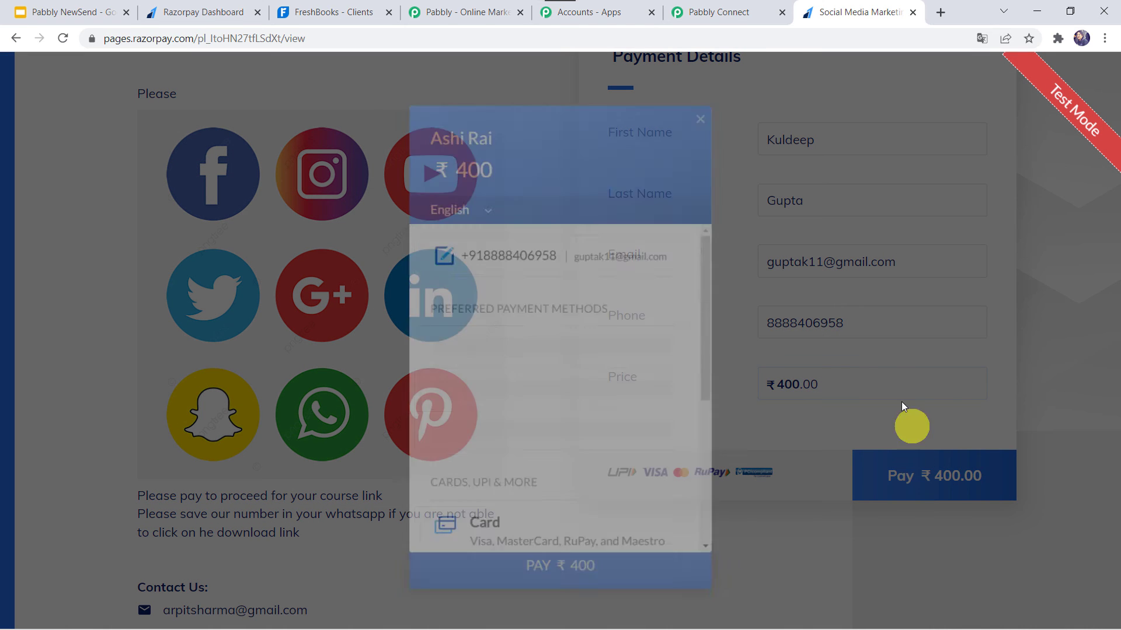
Pay by card using the saved Visa's card number, expiry, holder name and CVV, then mark the payment as Success on the demo bank page.
left_click(488, 534)
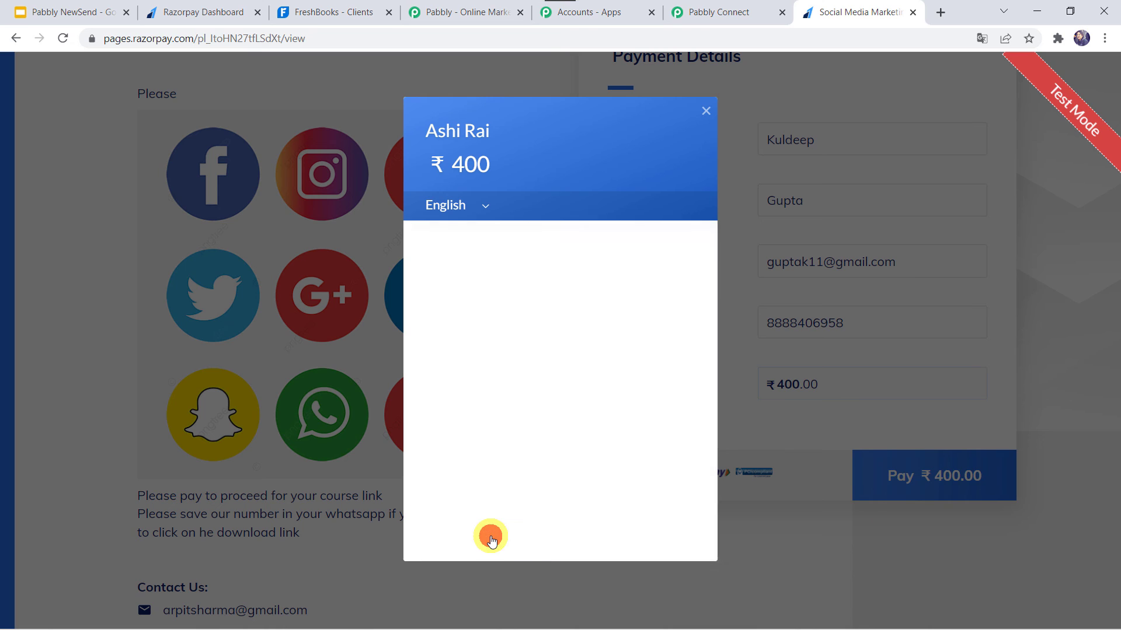
type("41")
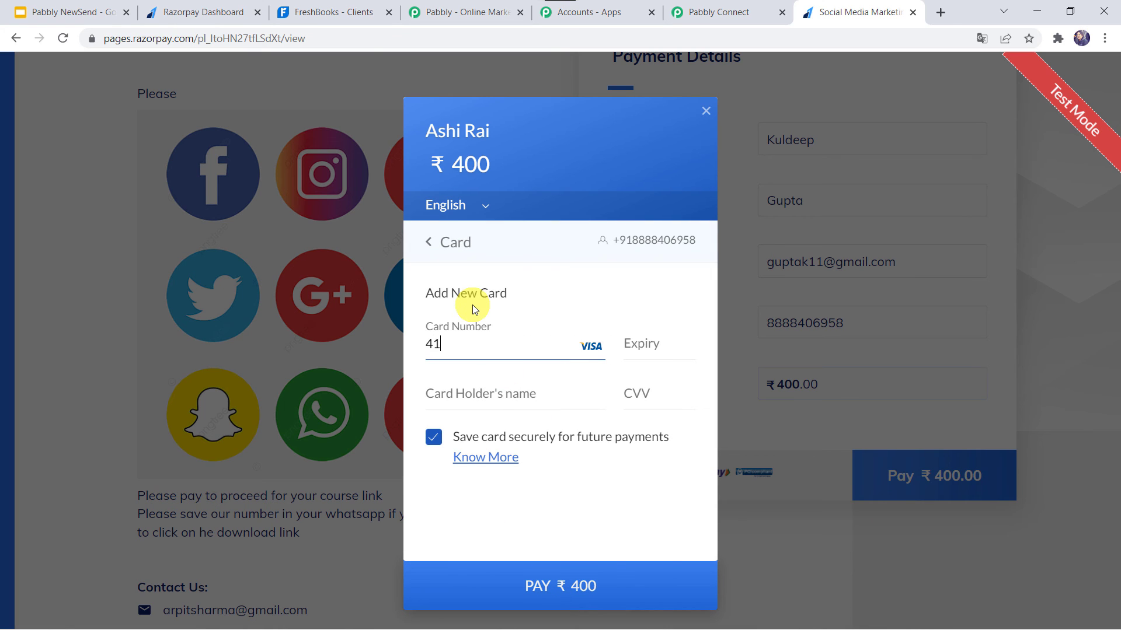
left_click(461, 400)
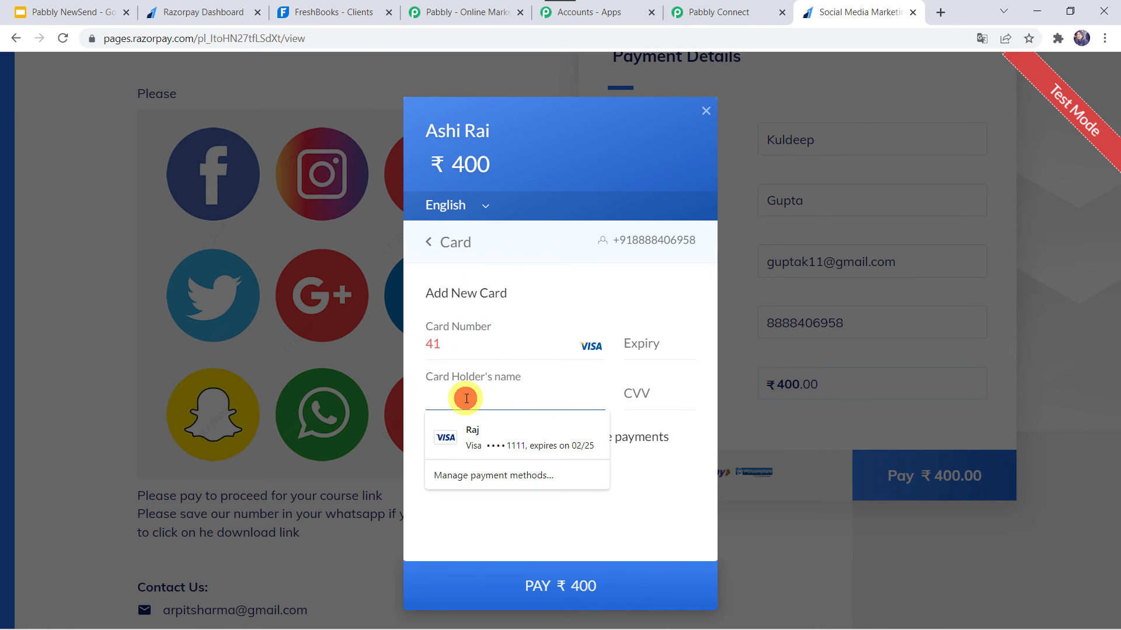
left_click(490, 446)
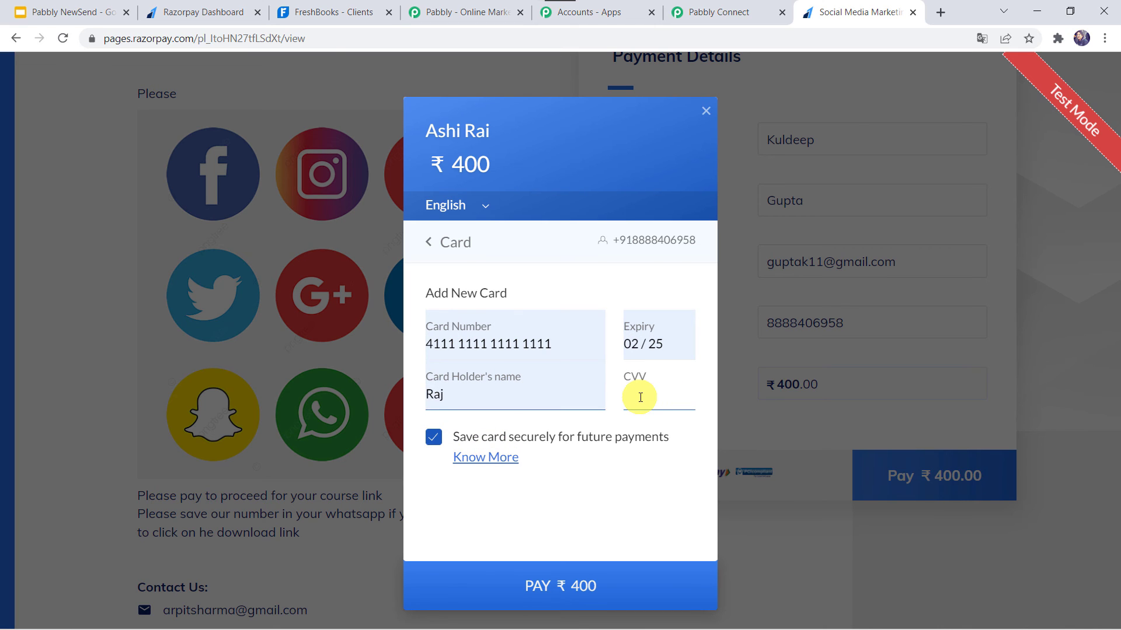
left_click(530, 582)
left_click(627, 464)
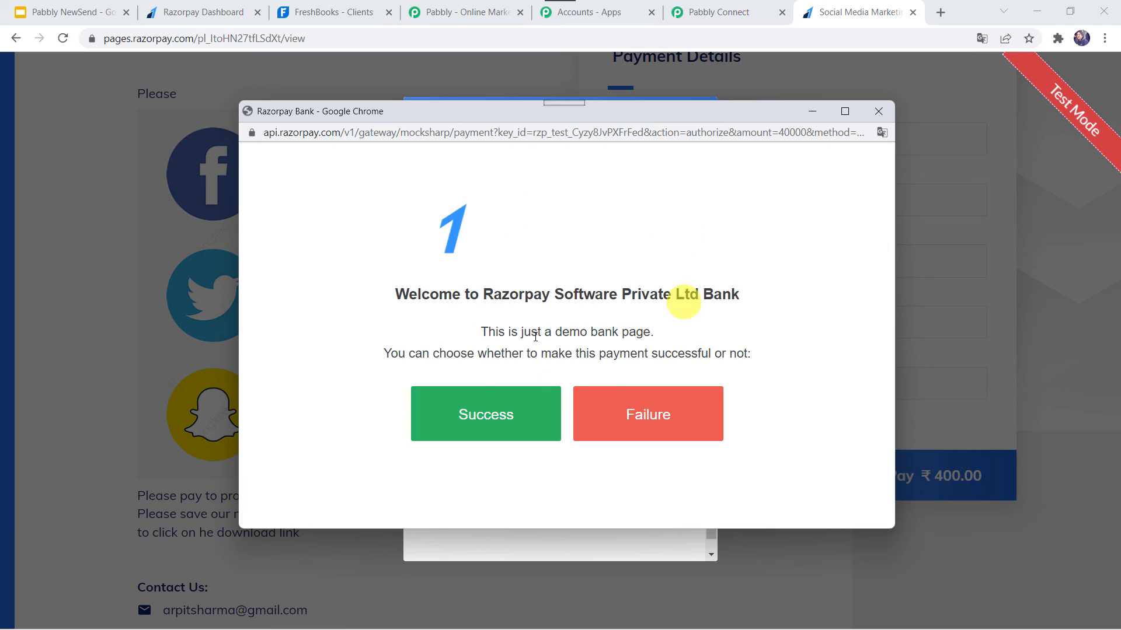
left_click(476, 415)
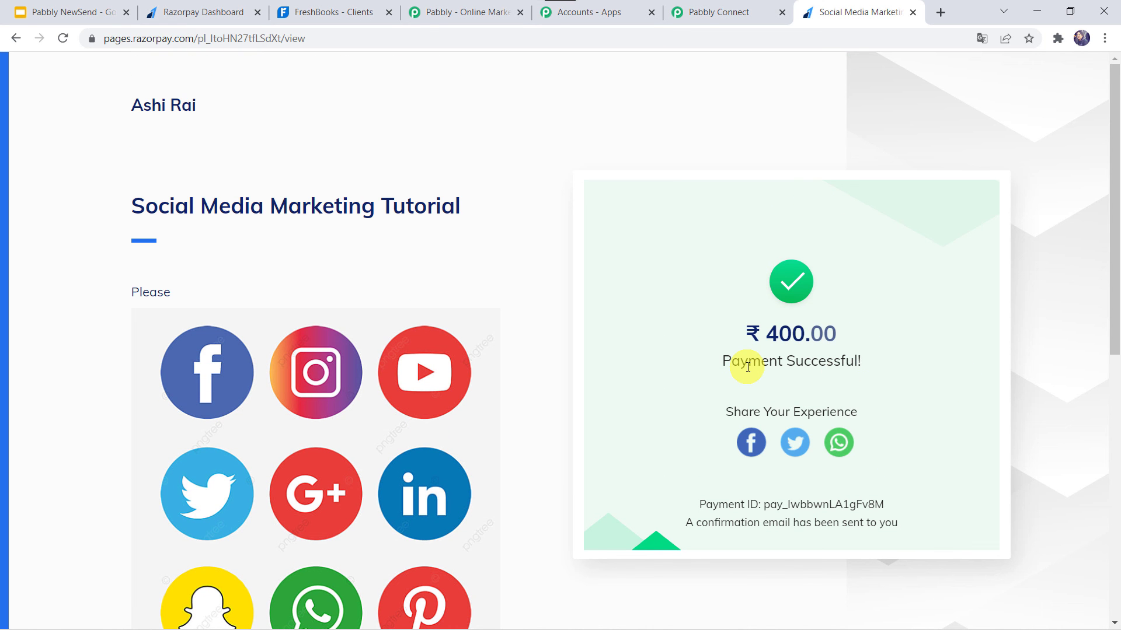
Switch to FreshBooks, reload the Clients list and open the new client's record to check the name, email and phone.
left_click(326, 12)
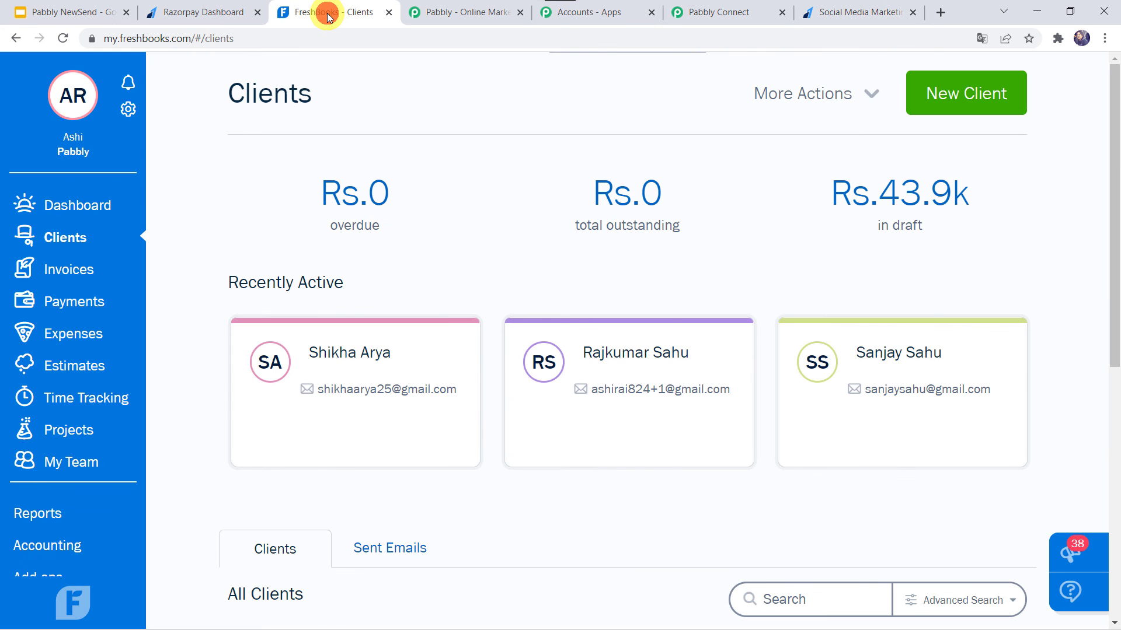
left_click(61, 37)
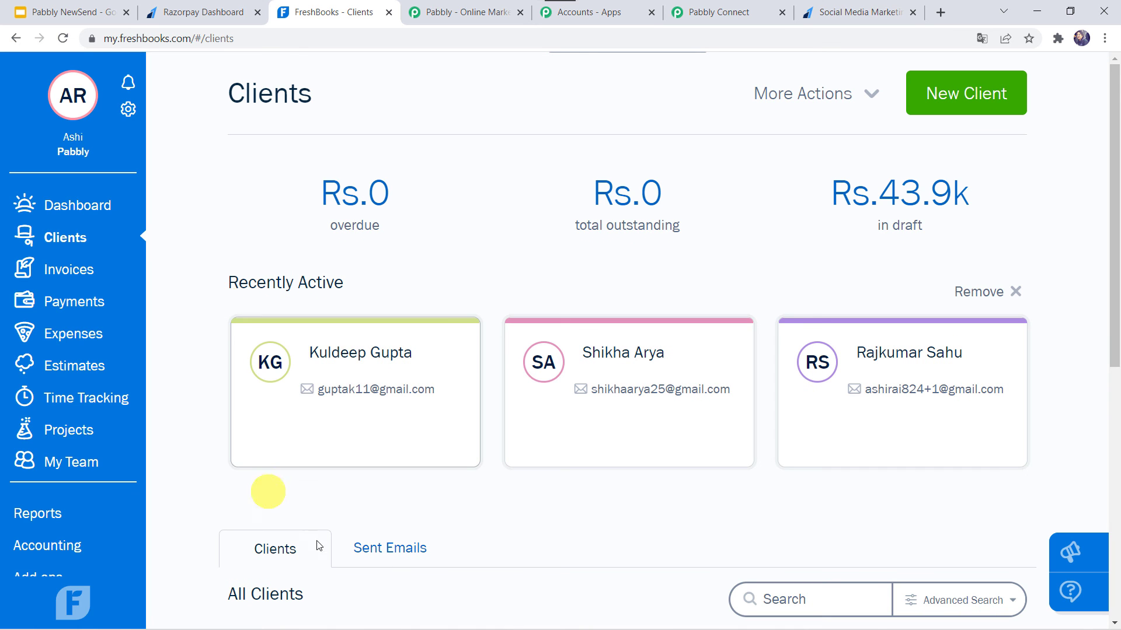
left_click(346, 363)
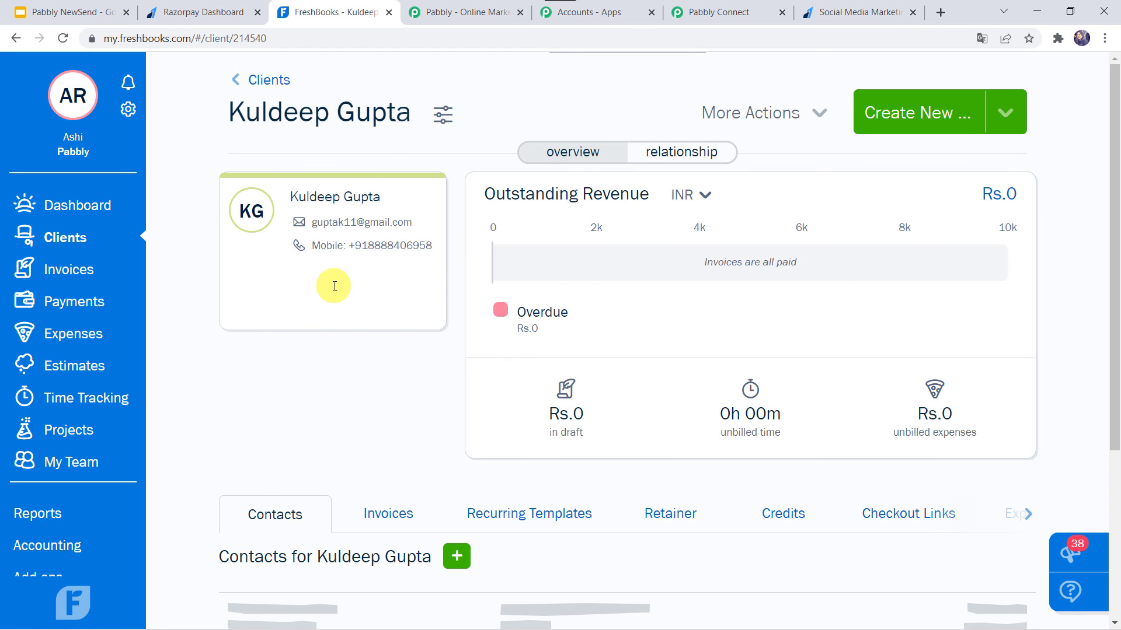
Return to Pabbly Connect and collapse the FreshBooks action and Razorpay trigger to review the whole workflow.
left_click(727, 14)
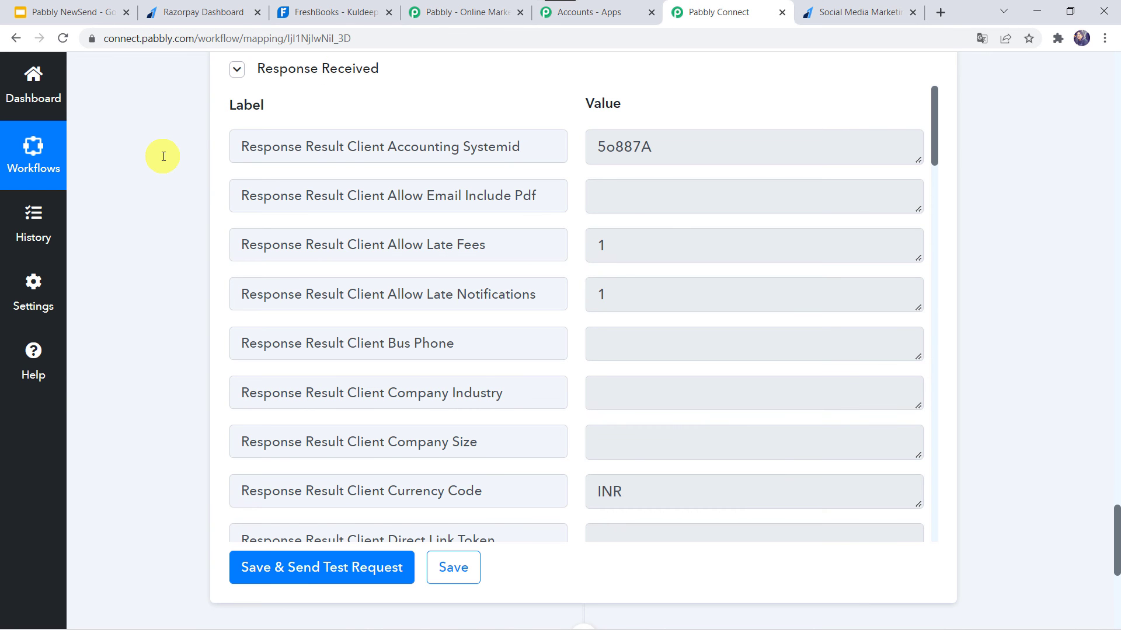
scroll(163, 156, "up", 20)
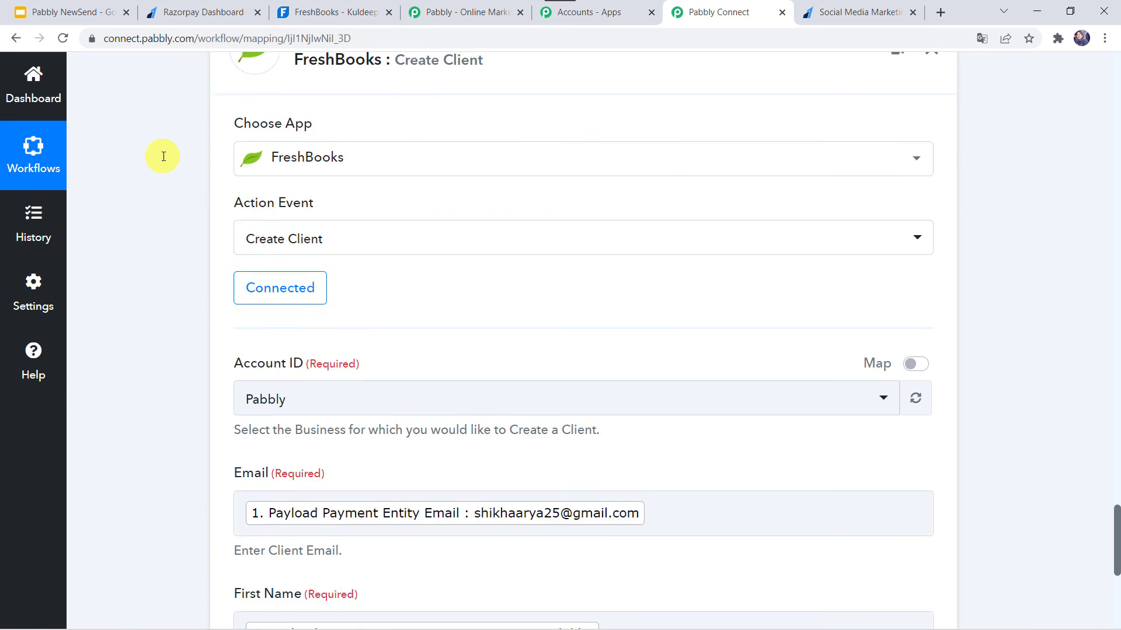
scroll(163, 156, "up", 2)
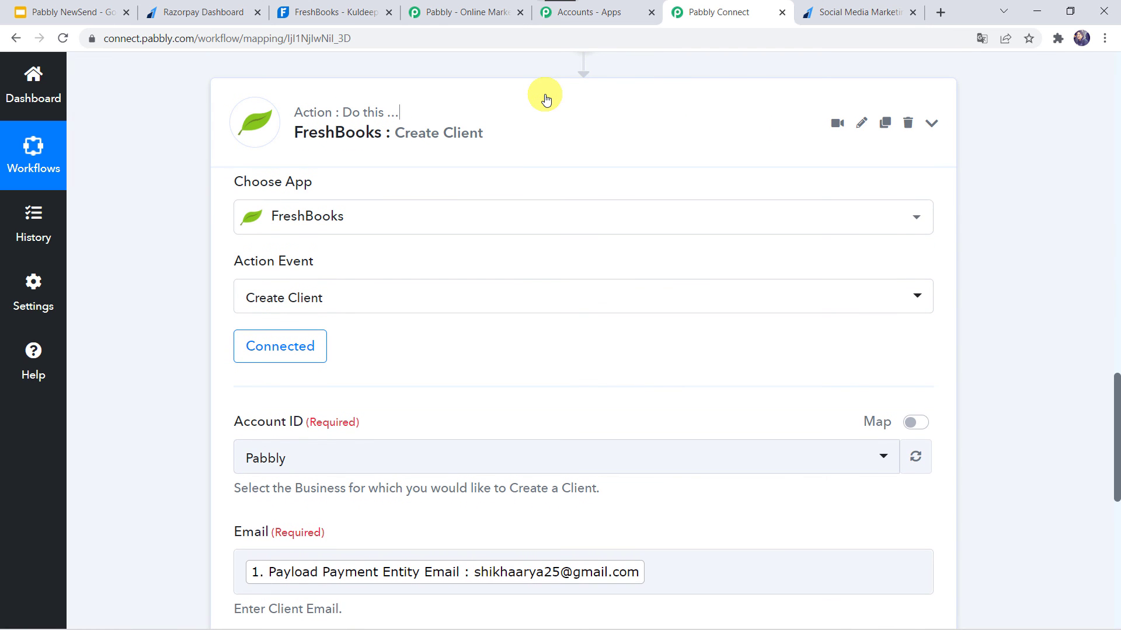
scroll(546, 100, "up", 15)
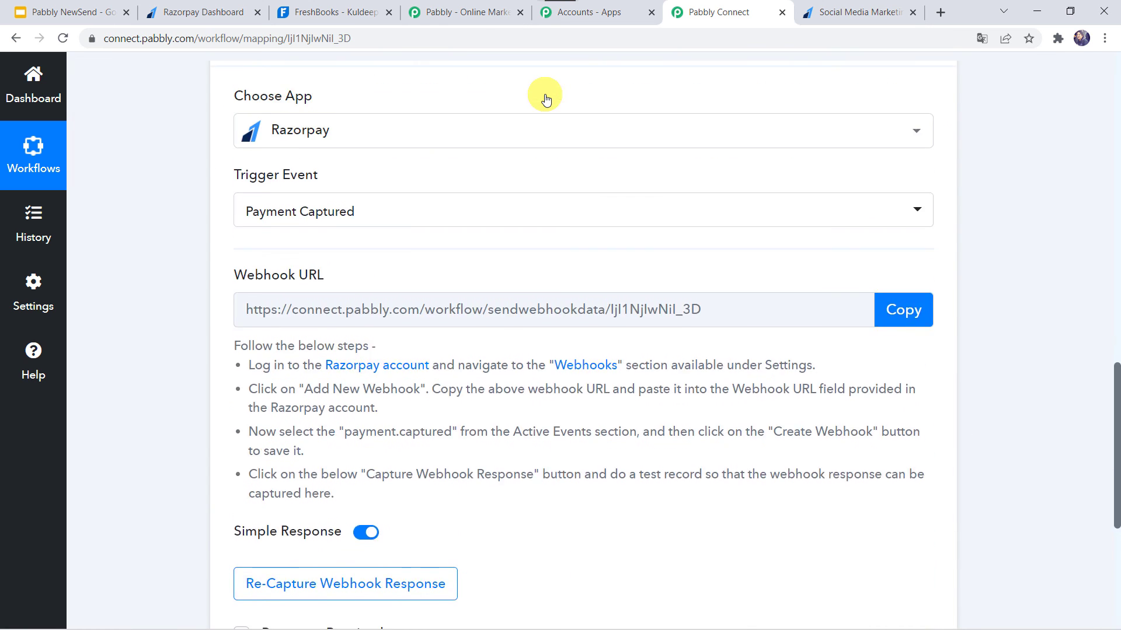
left_click(509, 212)
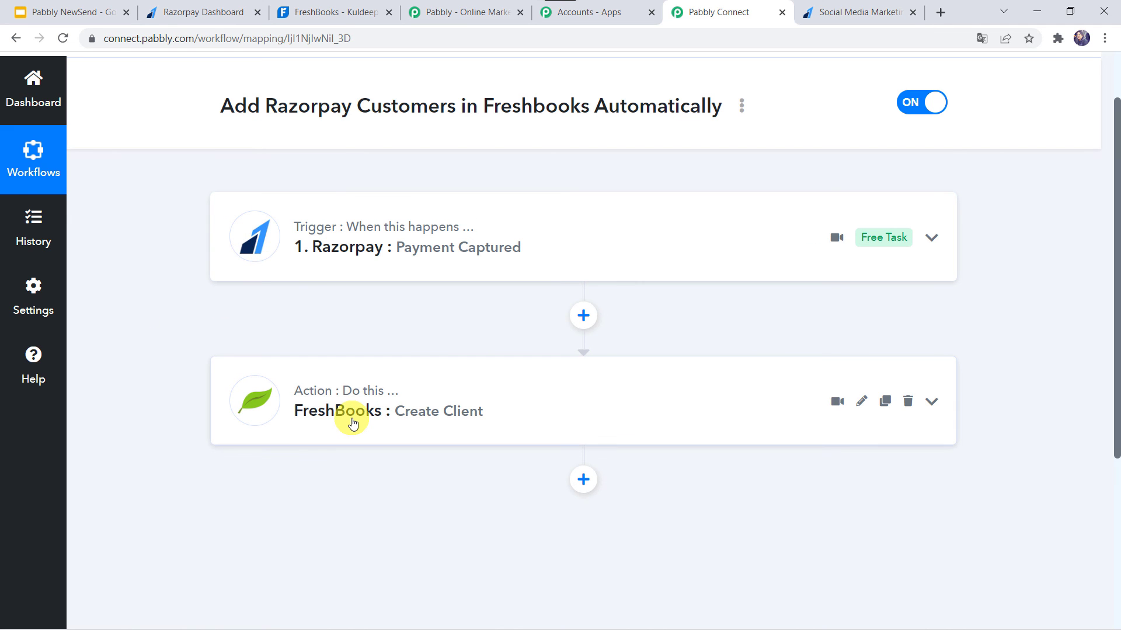
scroll(352, 423, "up", 2)
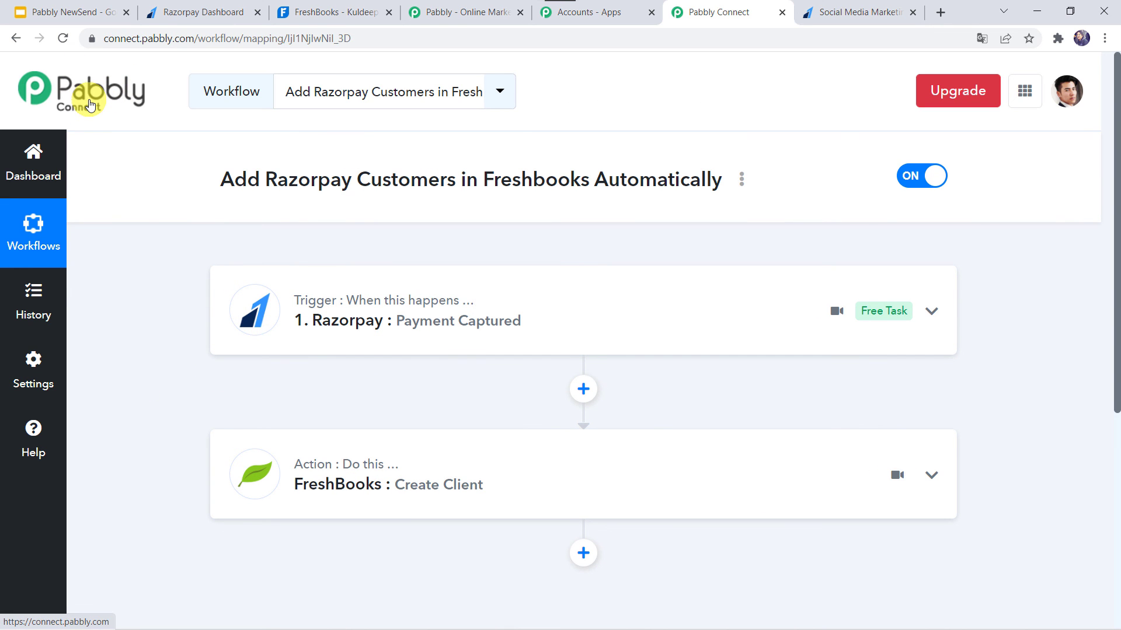